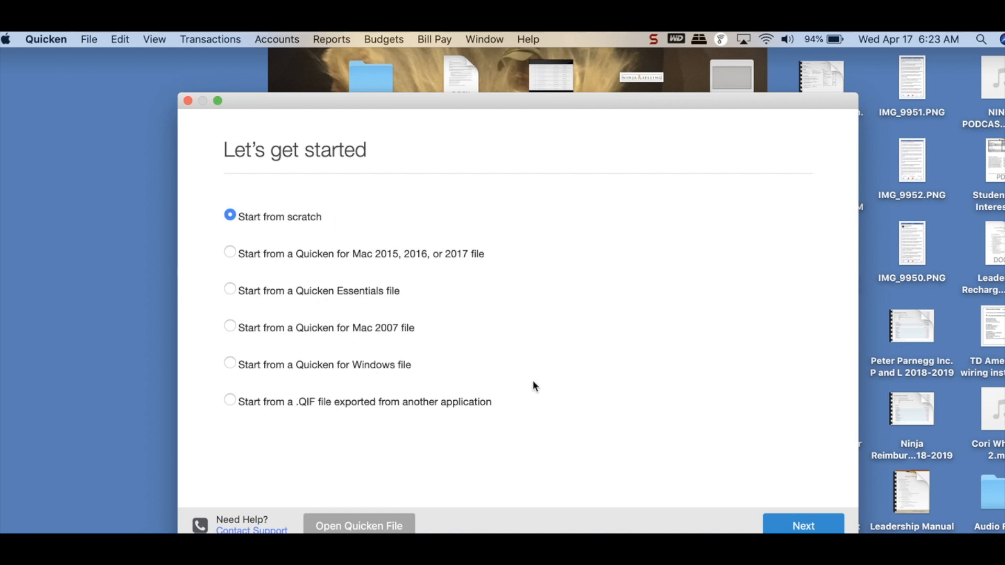
Step: Set up a new data file from scratch with the Use Quicken Mobile or Web option
left_click(784, 527)
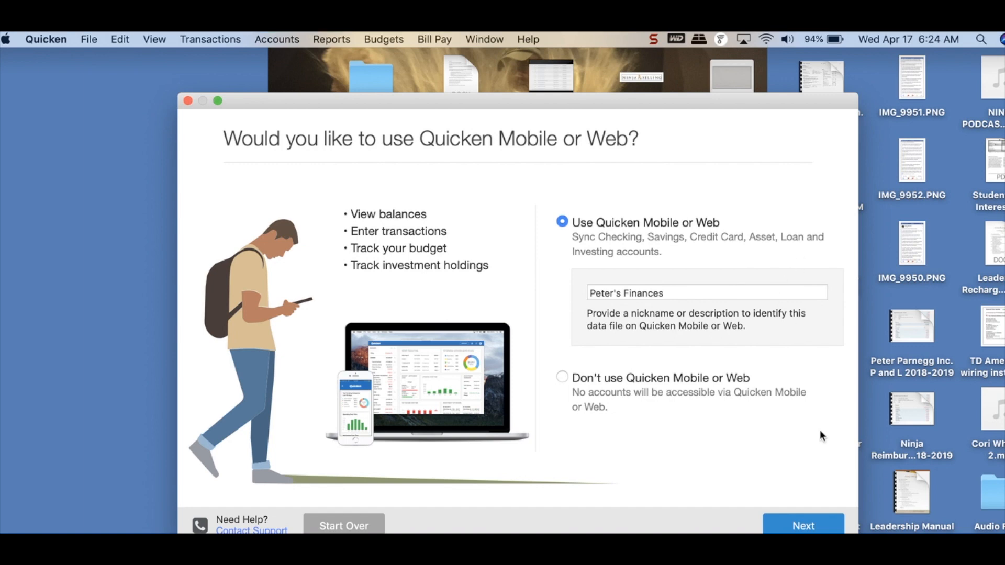
left_click(797, 520)
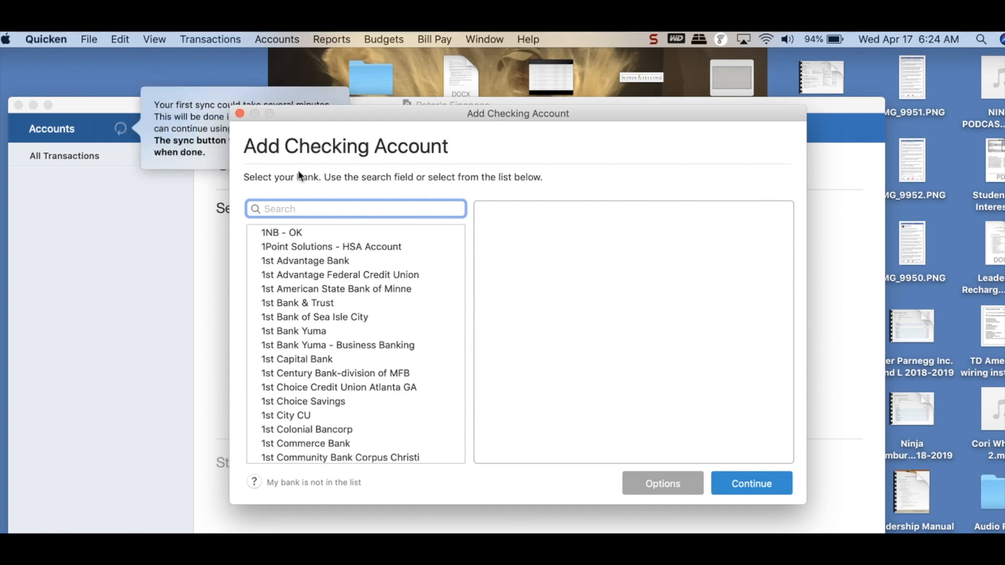
Step: Search the bank list for "wells", choose Wells Fargo Bank and connect to it with Quicken Connect
type("we")
key("BackSpace")
key("BackSpace")
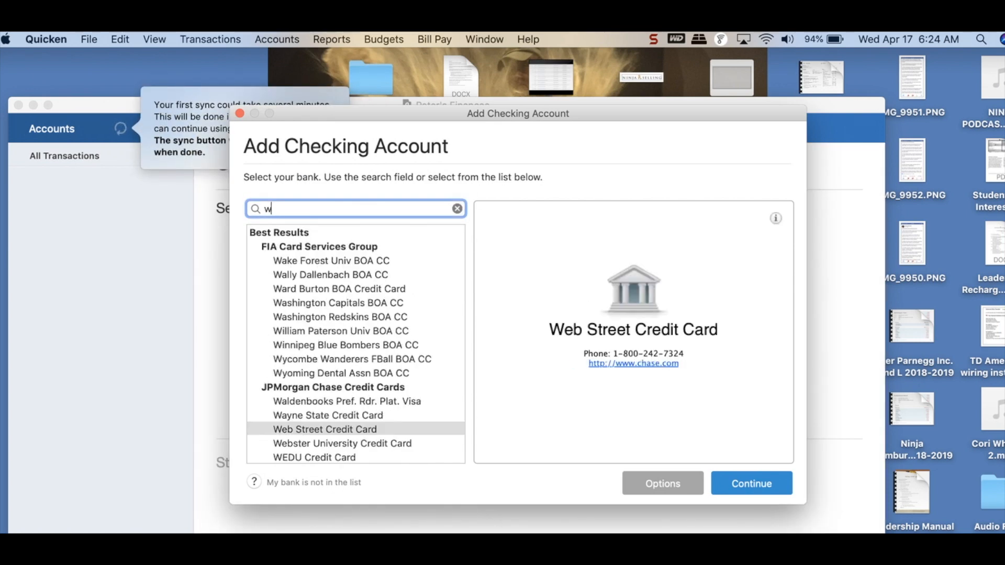
type("wells")
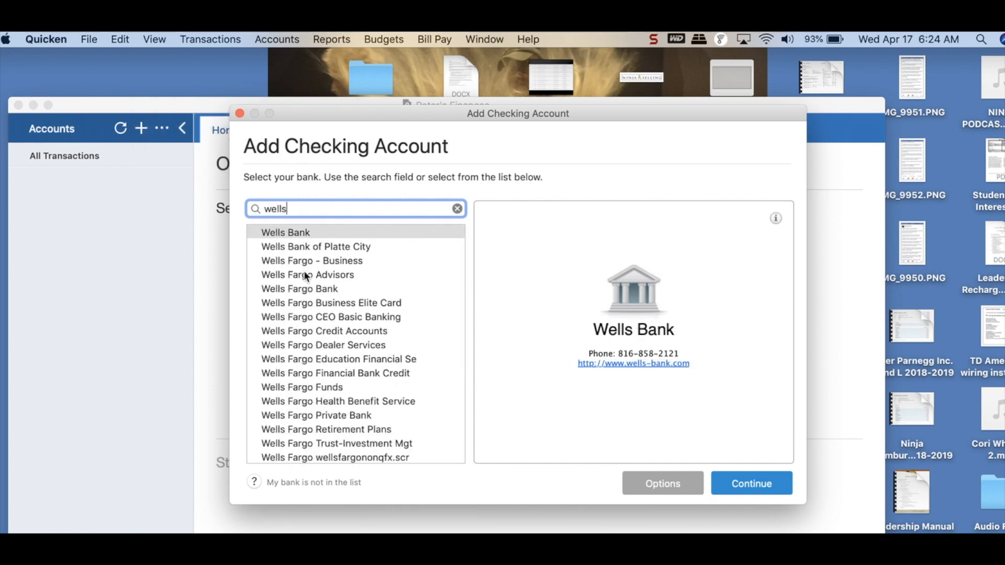
scroll(310, 317, "down", 5)
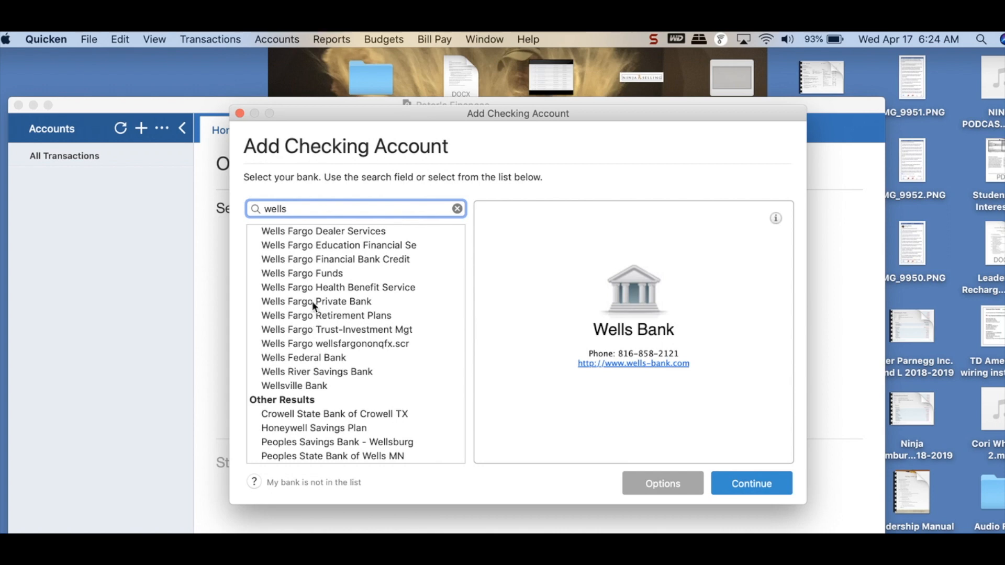
scroll(312, 300, "up", 5)
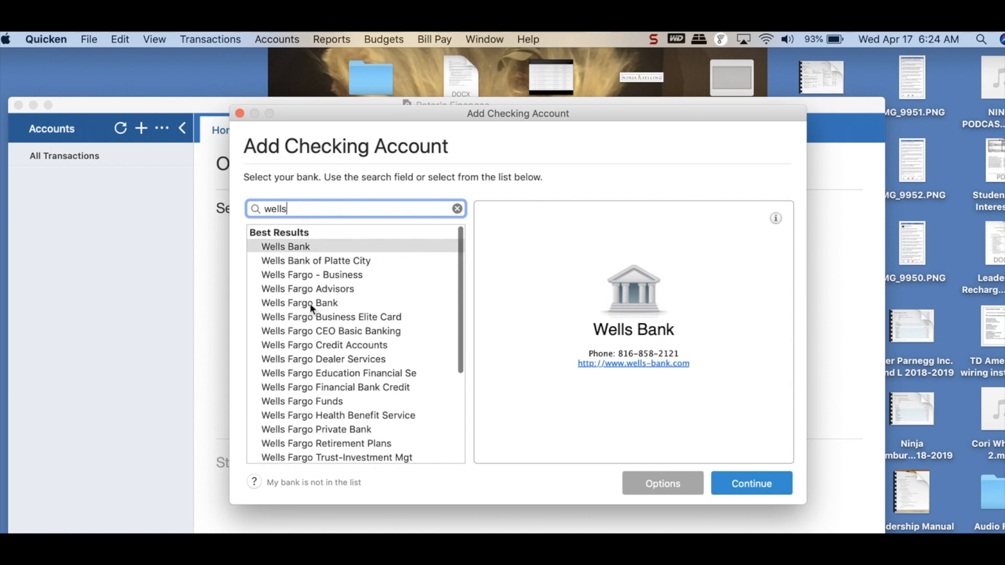
left_click(310, 302)
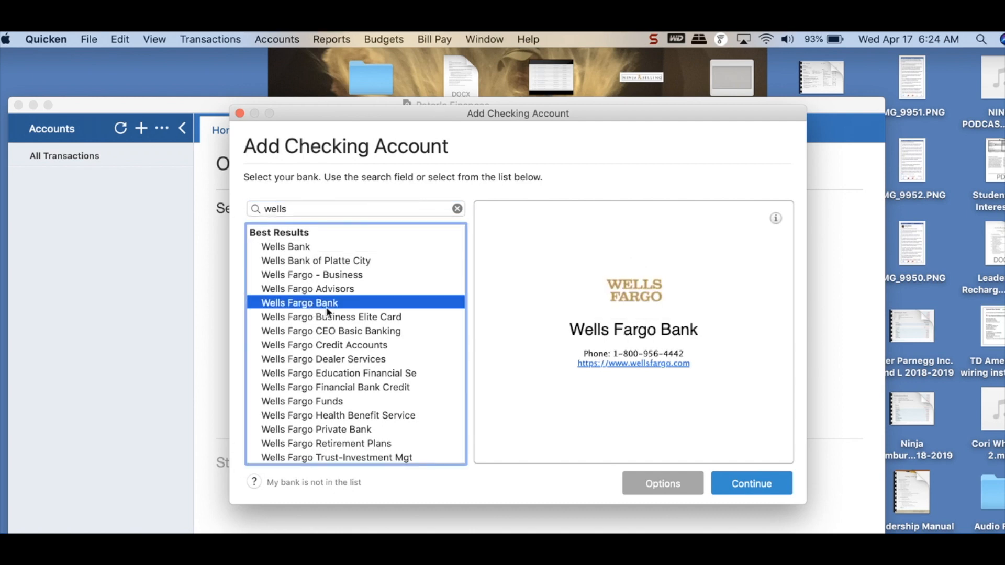
left_click(748, 481)
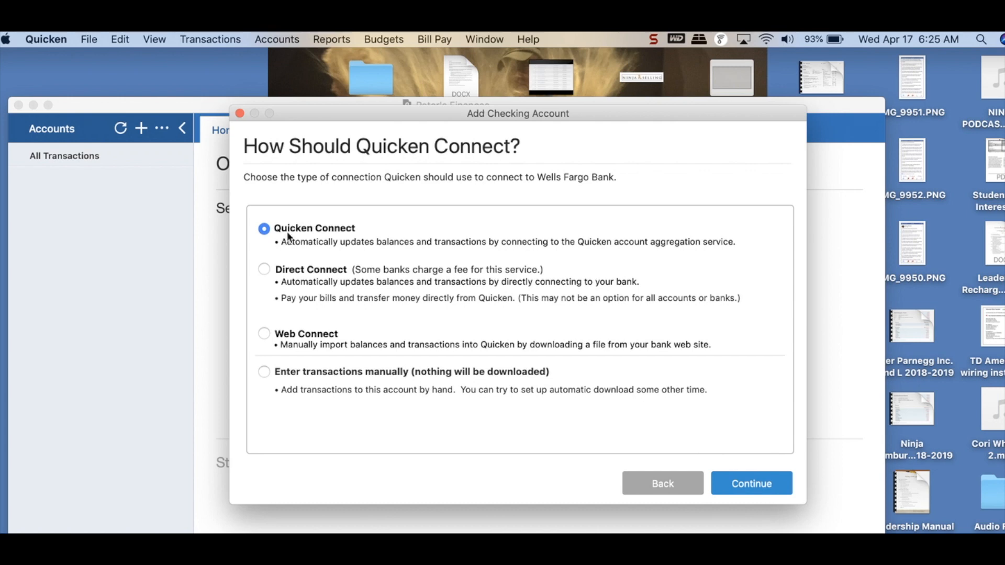
left_click(748, 481)
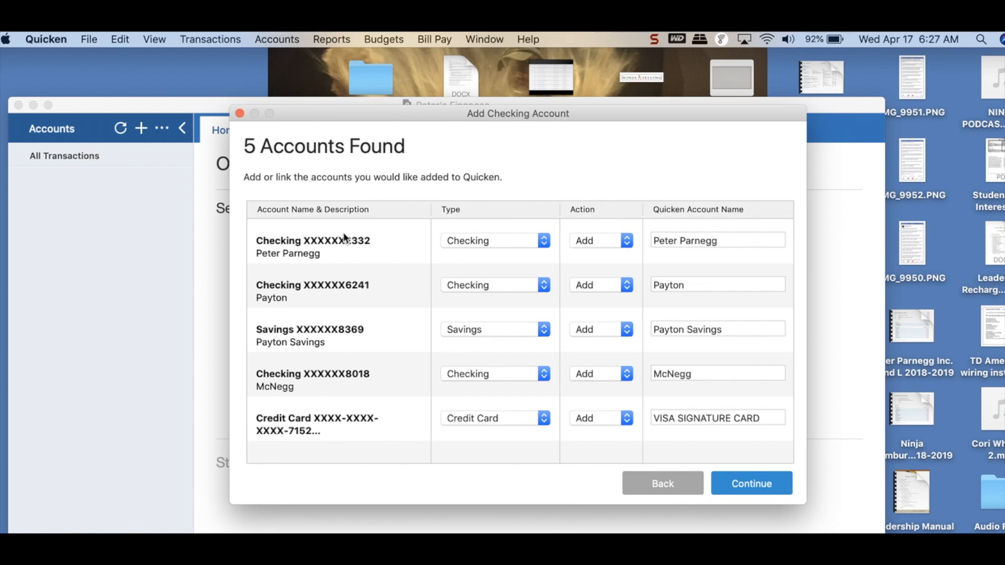
Step: Add only the first checking account, setting the other two checking accounts, the savings account and the credit card to Ignore
left_click(627, 243)
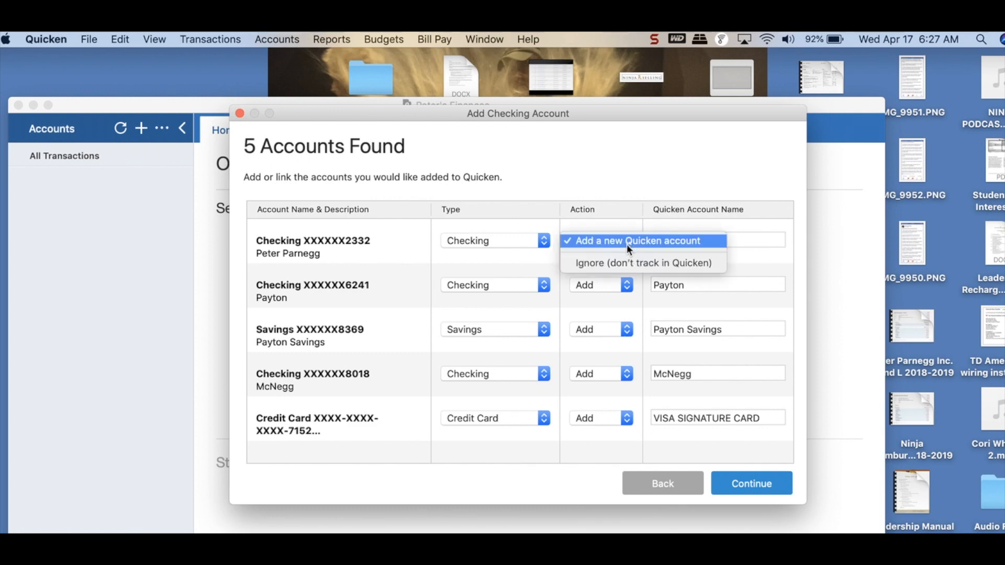
left_click(586, 242)
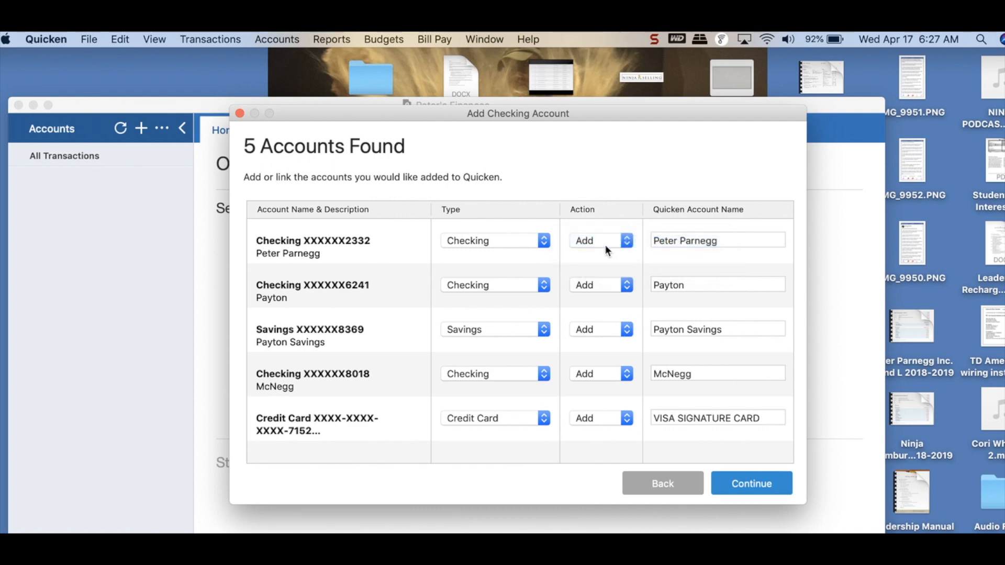
left_click(626, 286)
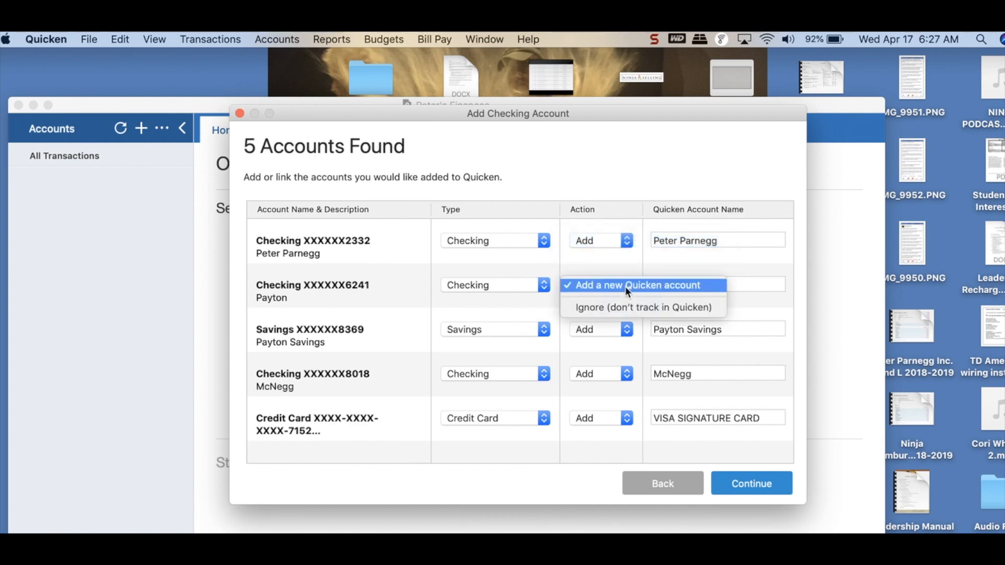
left_click(608, 307)
left_click(627, 330)
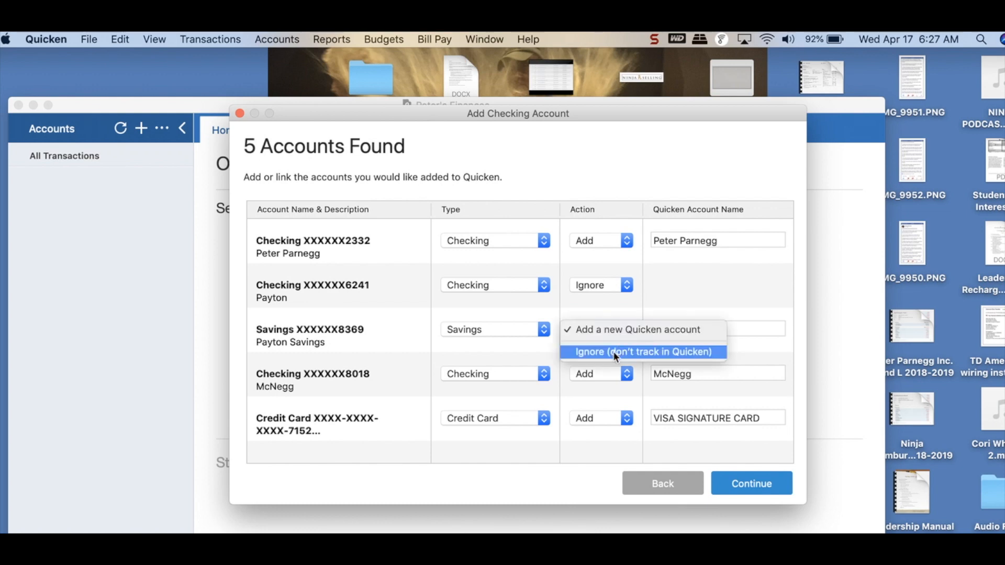
left_click(613, 351)
left_click(623, 378)
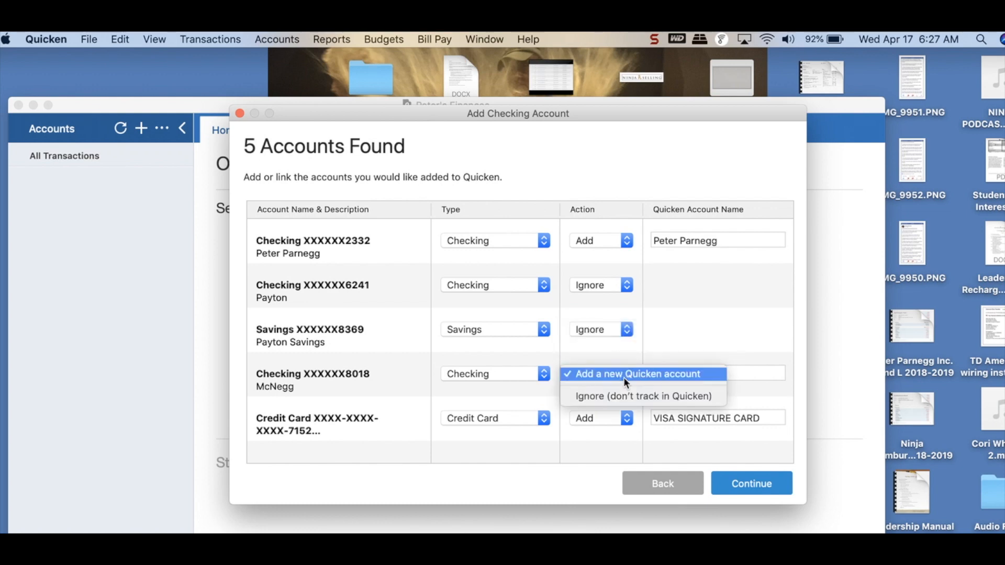
left_click(605, 394)
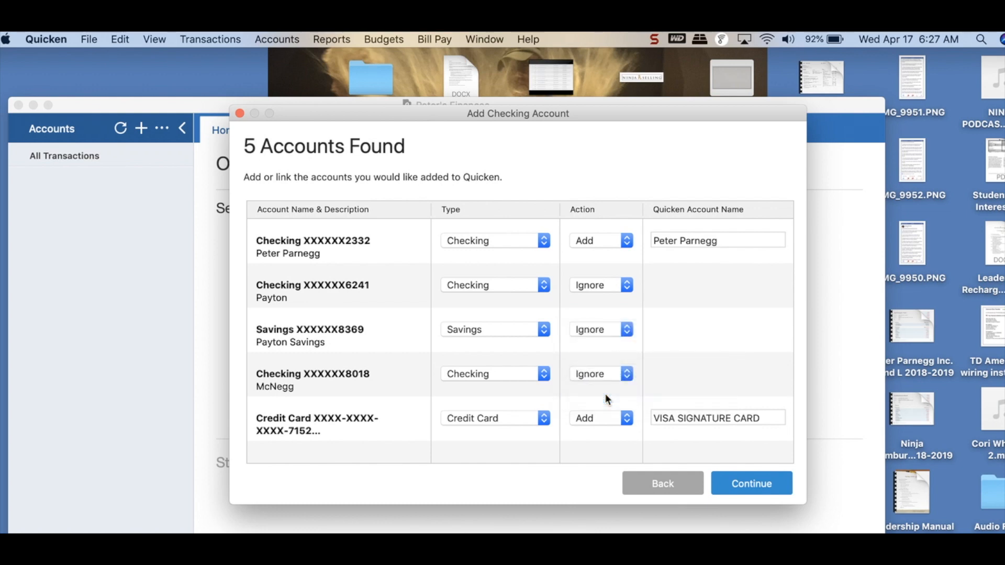
left_click(625, 420)
left_click(601, 441)
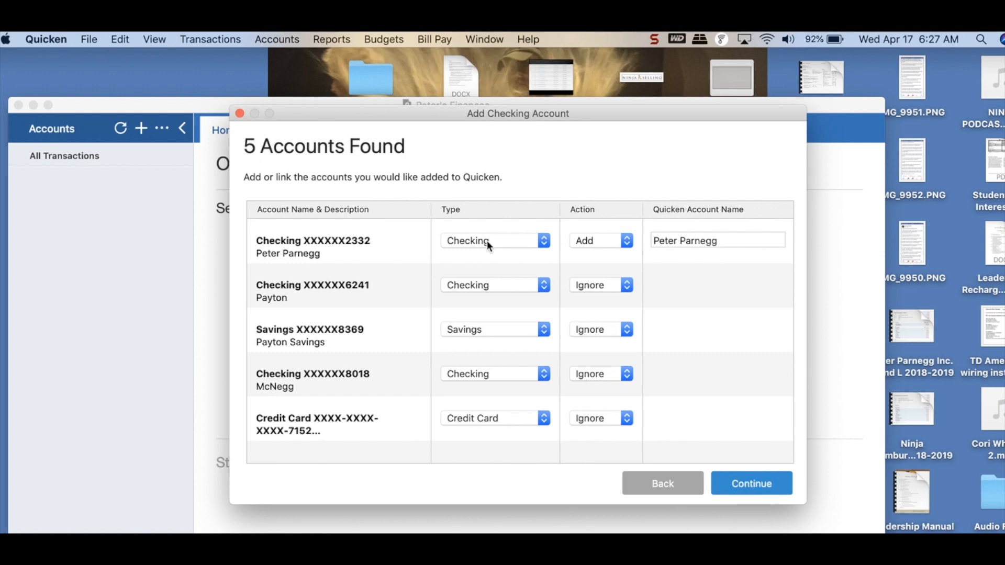
left_click(730, 482)
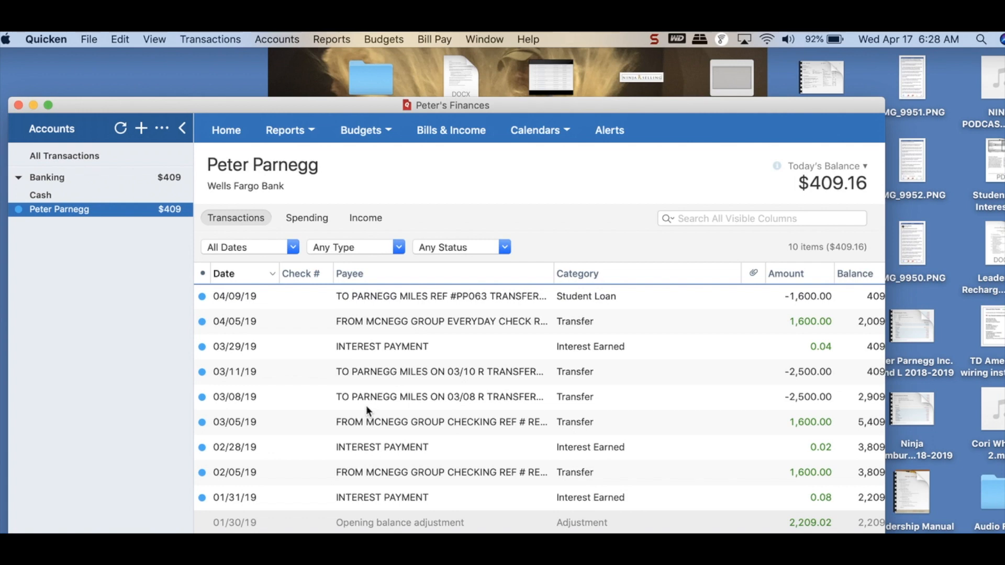
scroll(366, 405, "down", 1)
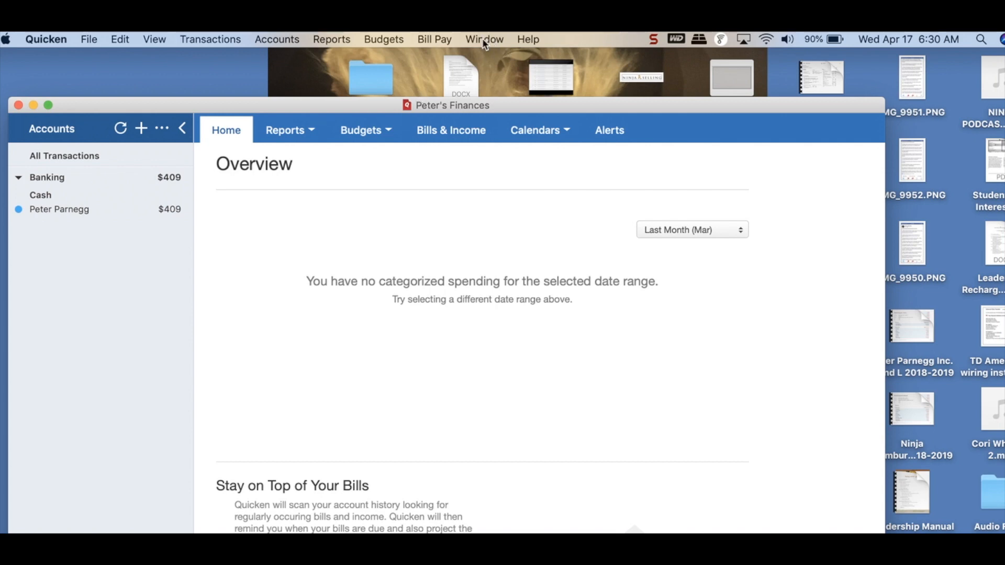
Step: Create a new expense category named "Real Estate" in the category list
left_click(482, 39)
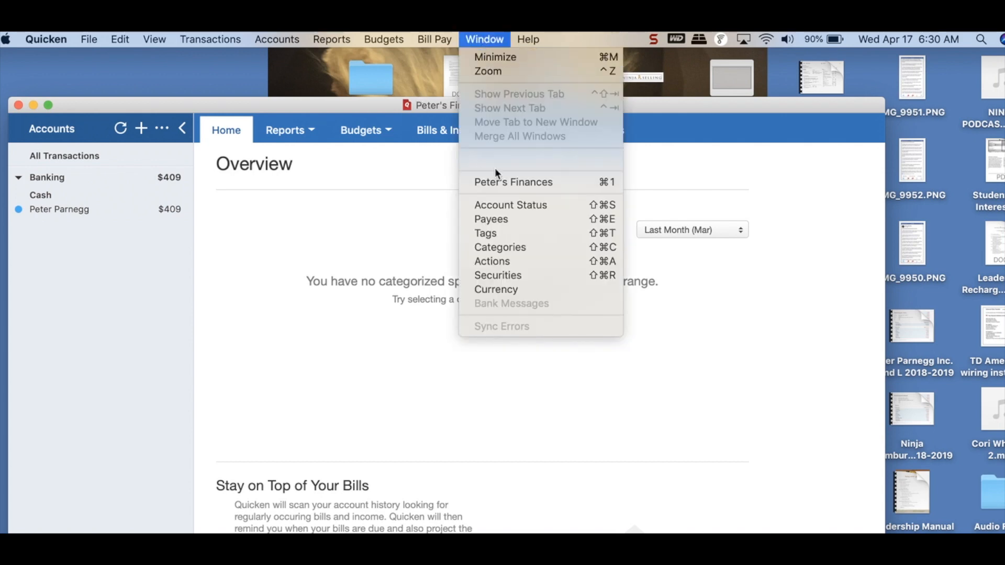
left_click(490, 247)
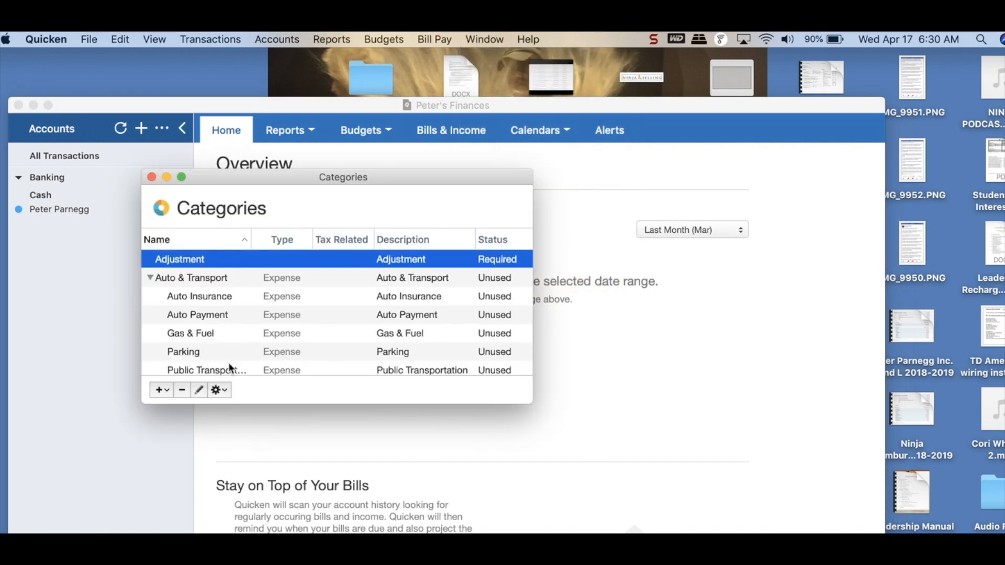
left_click(160, 391)
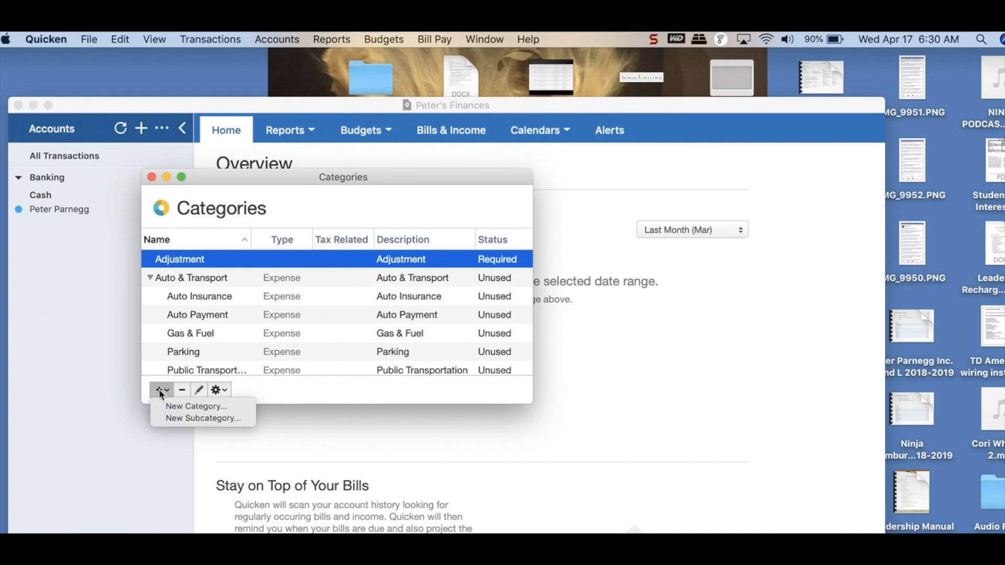
left_click(187, 407)
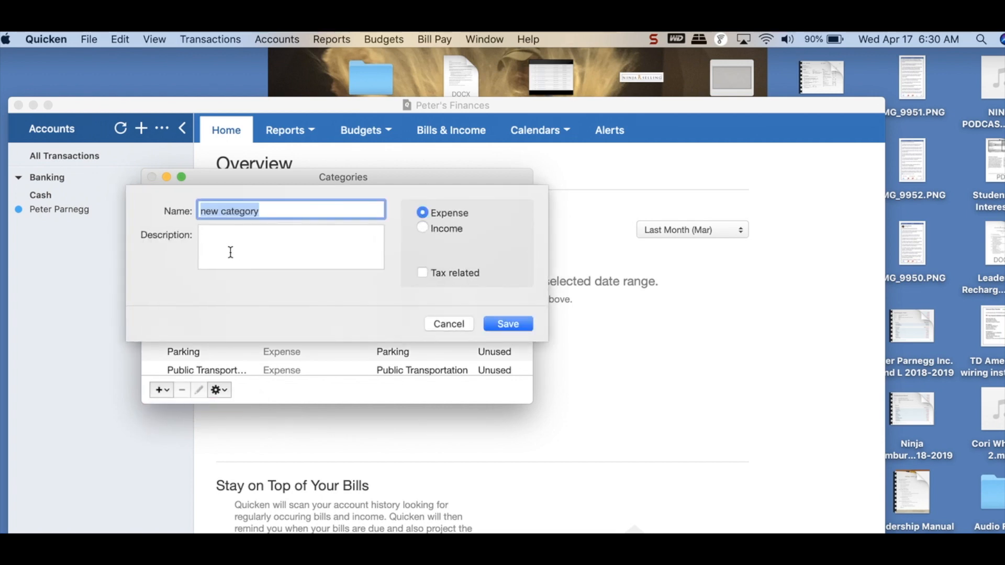
type("Real Es")
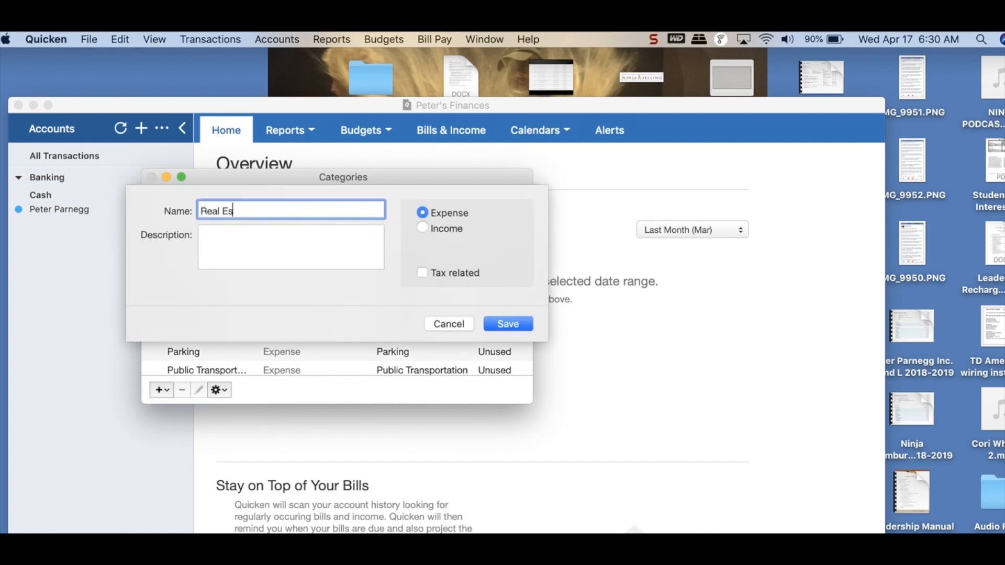
type("tate")
left_click(497, 323)
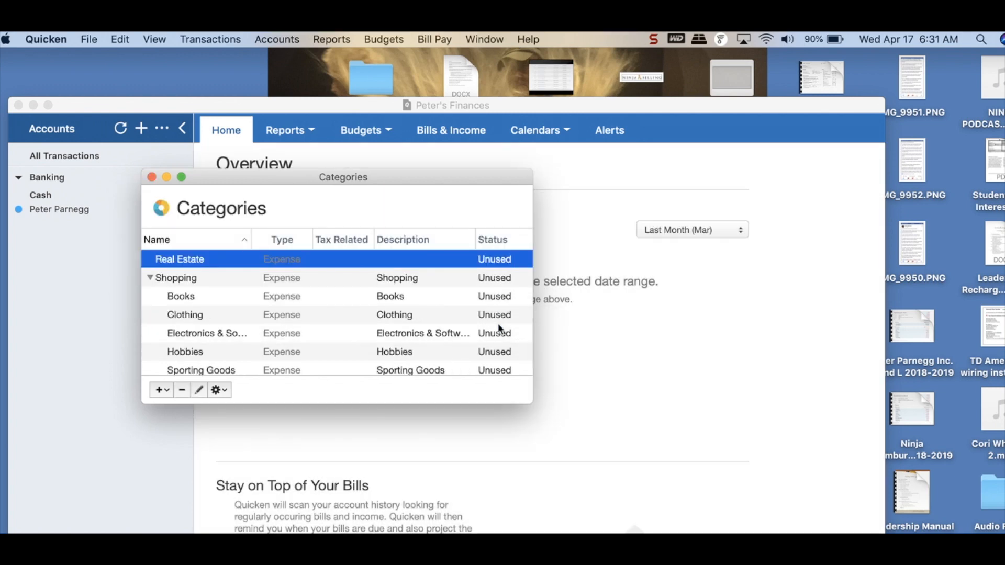
Step: Add a subcategory named "Advertising" under the Real Estate category
left_click(158, 391)
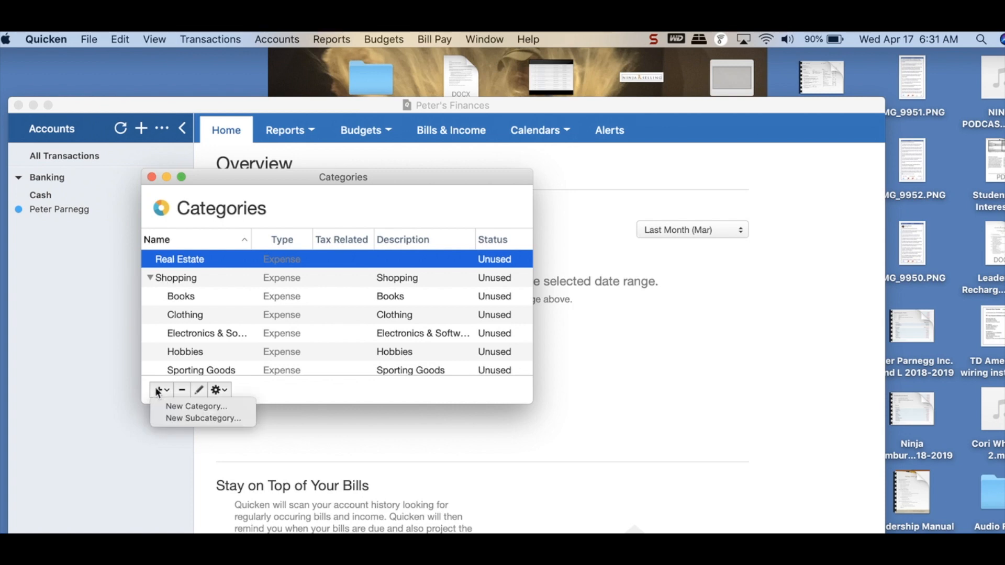
left_click(174, 419)
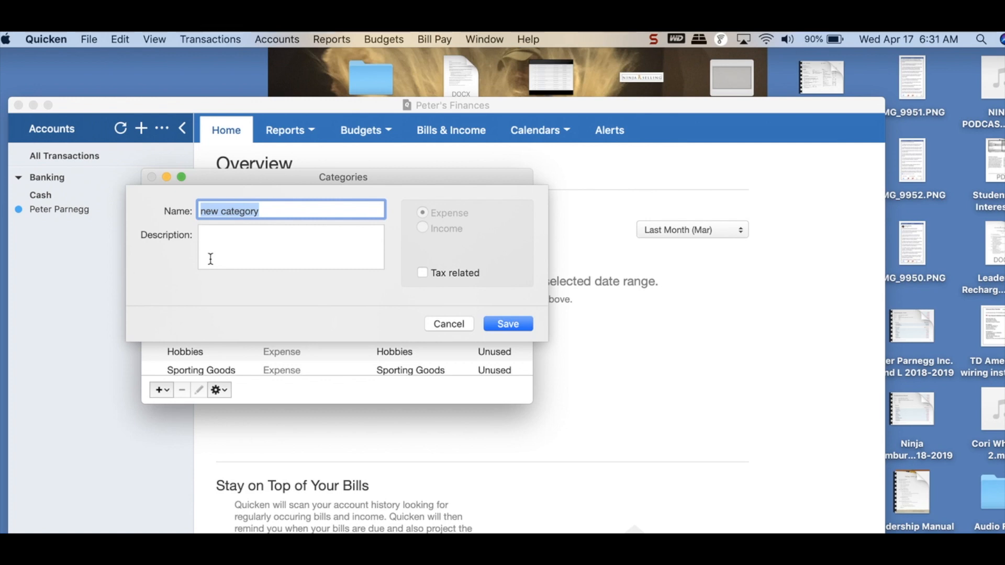
key("BackSpace")
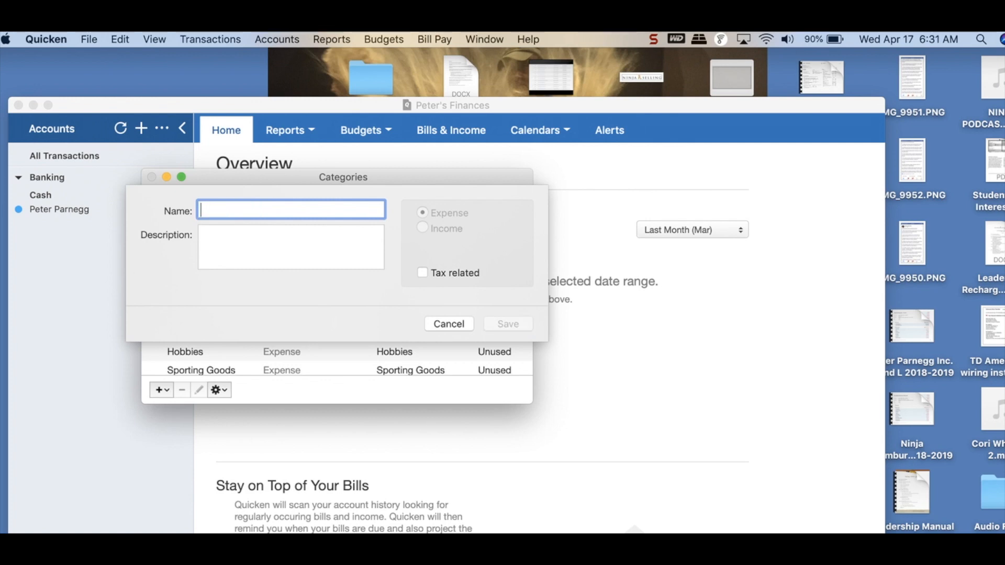
type("Advertisi")
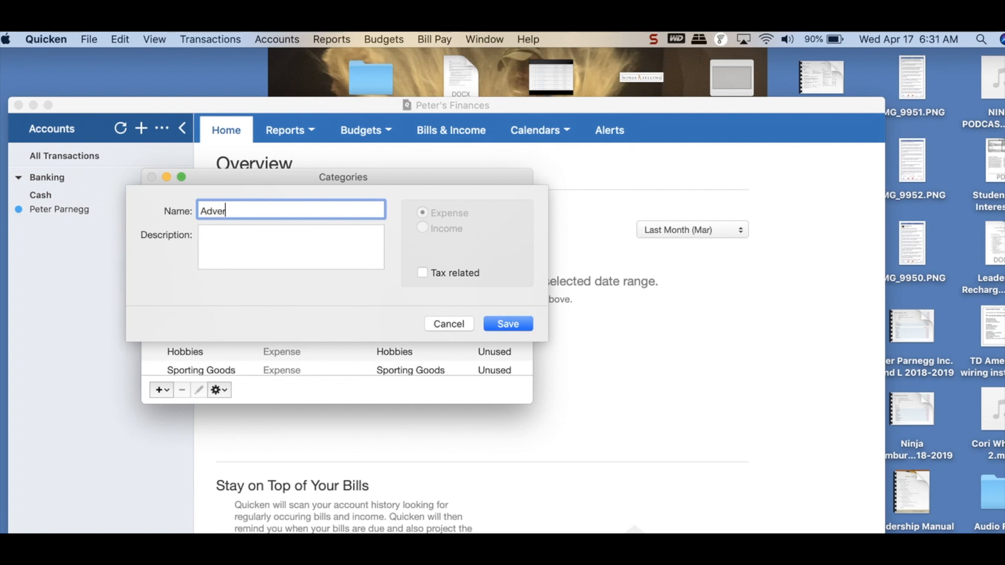
type("ng")
left_click(507, 324)
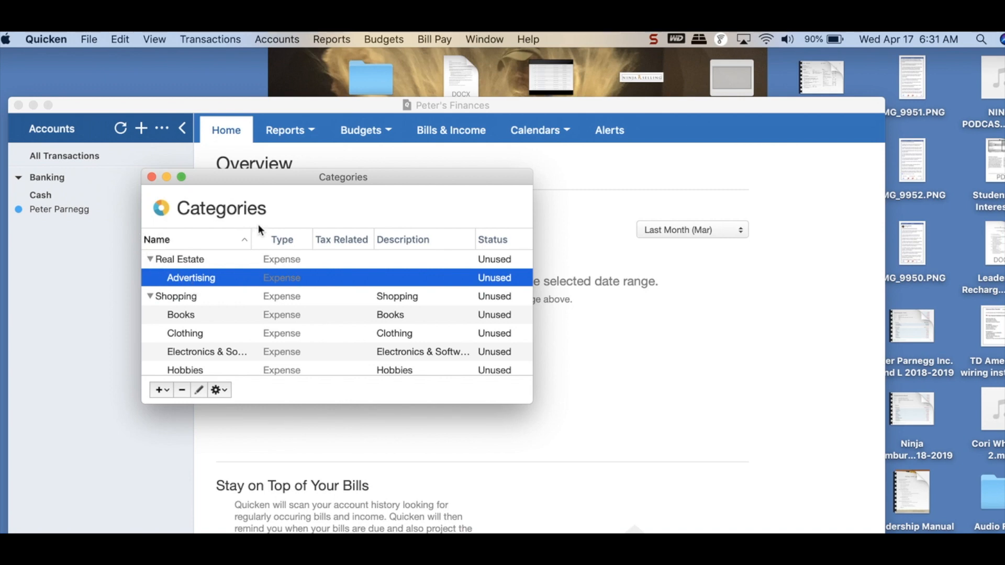
Step: Add a subcategory named "Education" under the Real Estate category
left_click(156, 390)
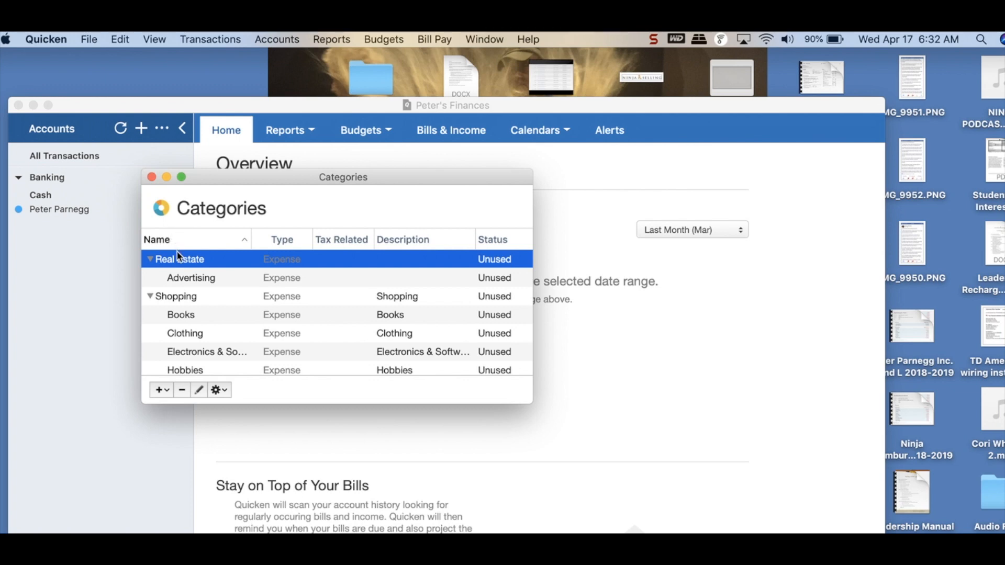
left_click(157, 392)
left_click(173, 418)
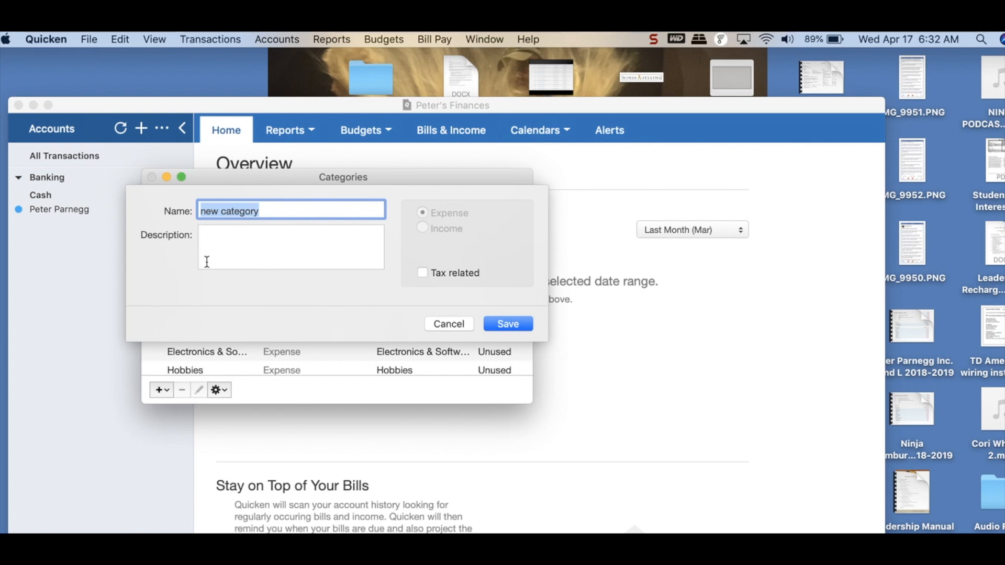
type("Educatio")
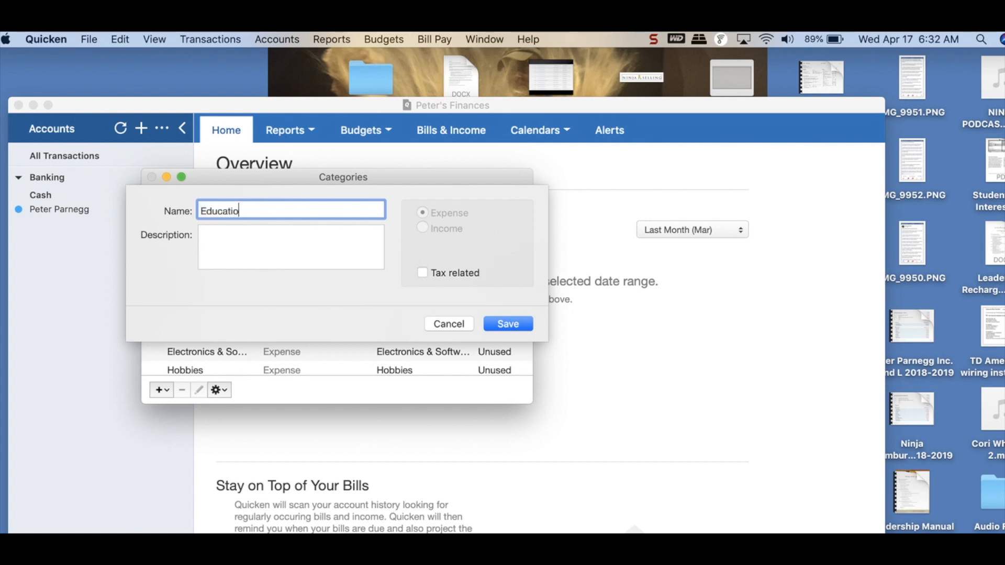
type("n")
left_click(503, 323)
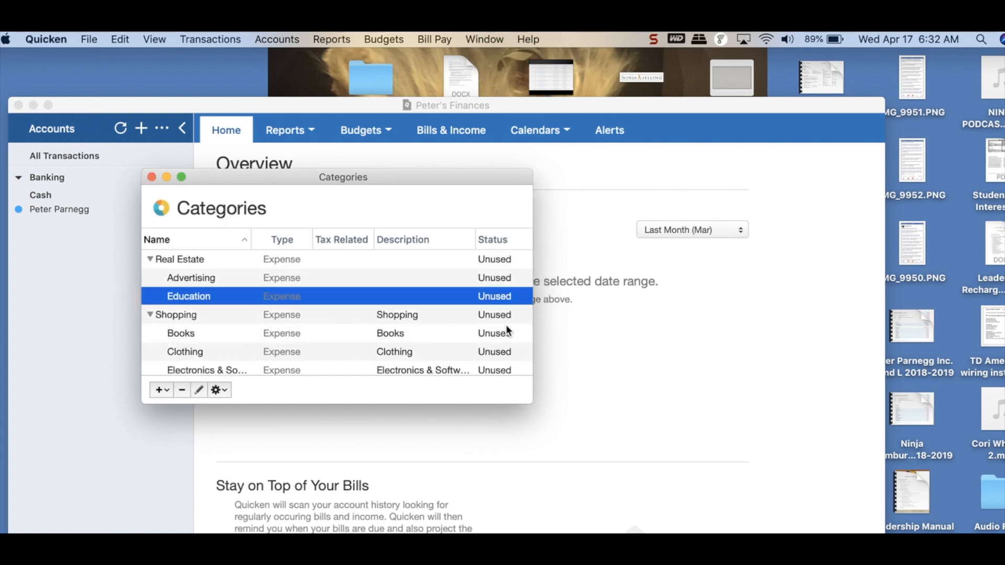
Step: Add subcategories named "Signs" and "Auto" under the Real Estate category and close the category list
left_click(189, 262)
left_click(160, 390)
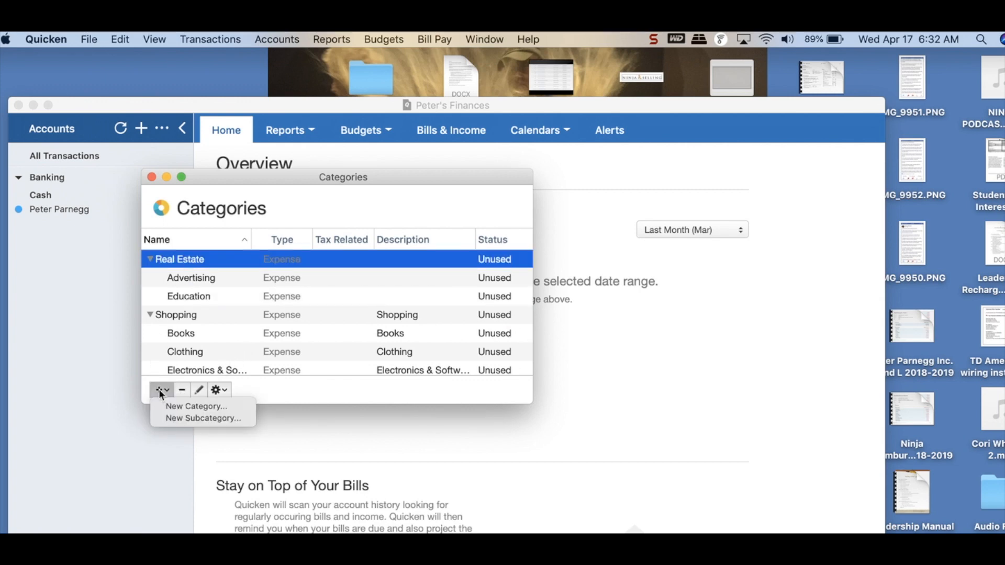
left_click(178, 418)
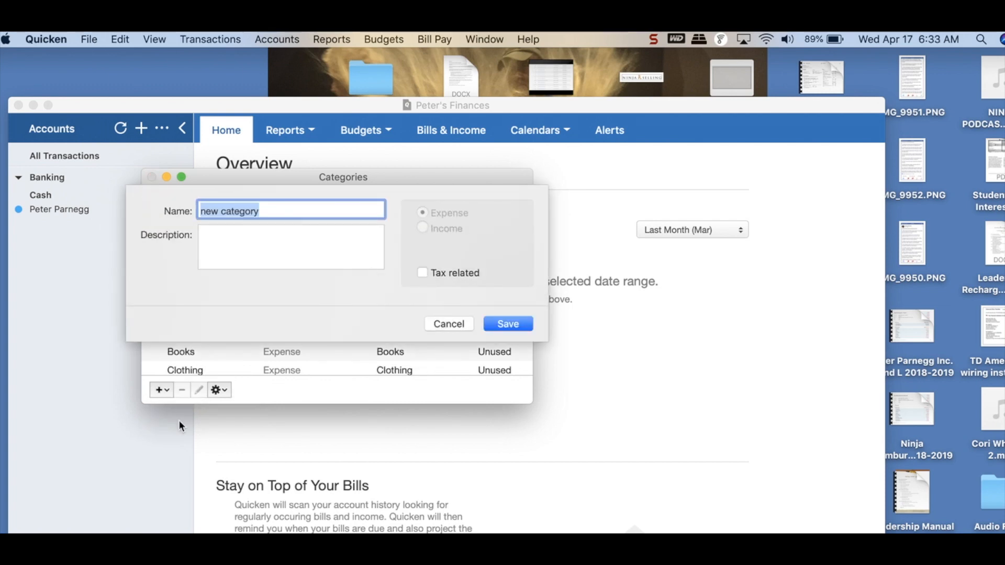
type("Auton")
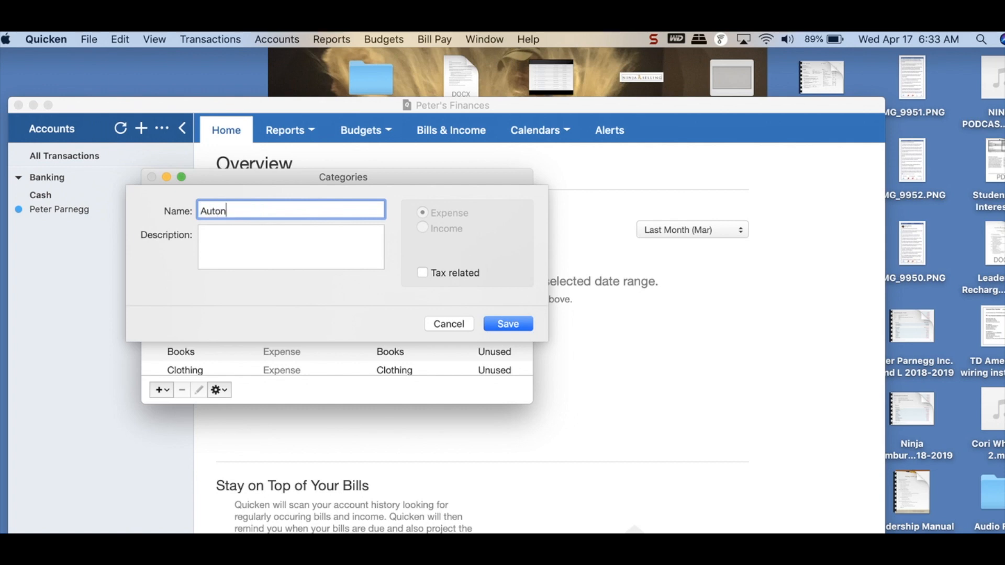
key("BackSpace")
left_click(516, 324)
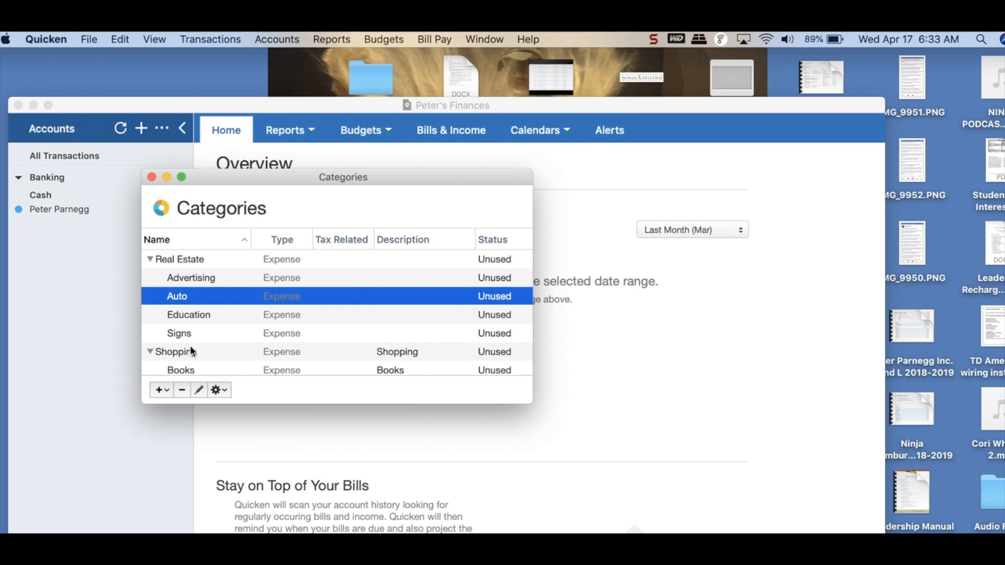
left_click(152, 177)
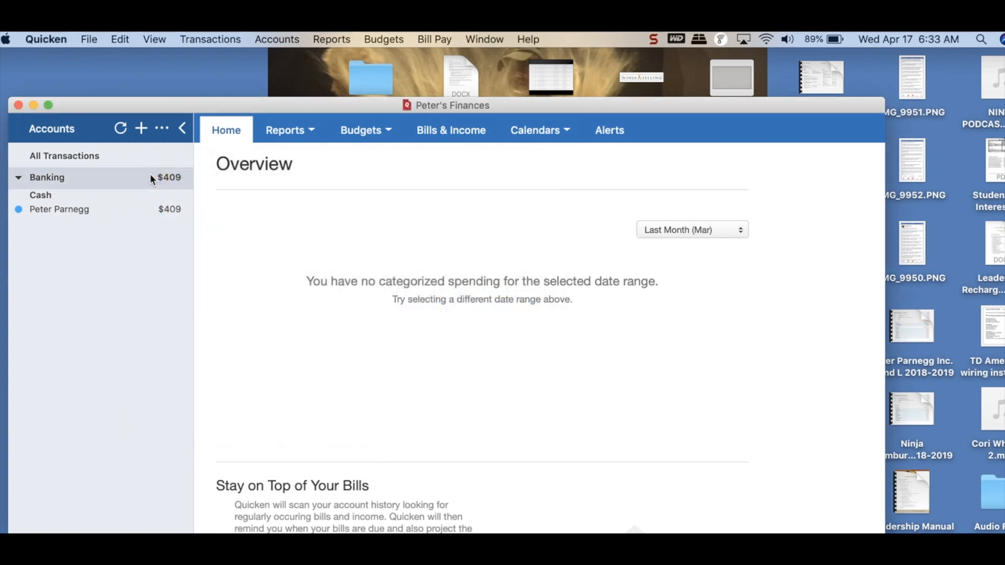
Step: Open the Wells Fargo checking account's register and look through its downloaded transactions
left_click(51, 209)
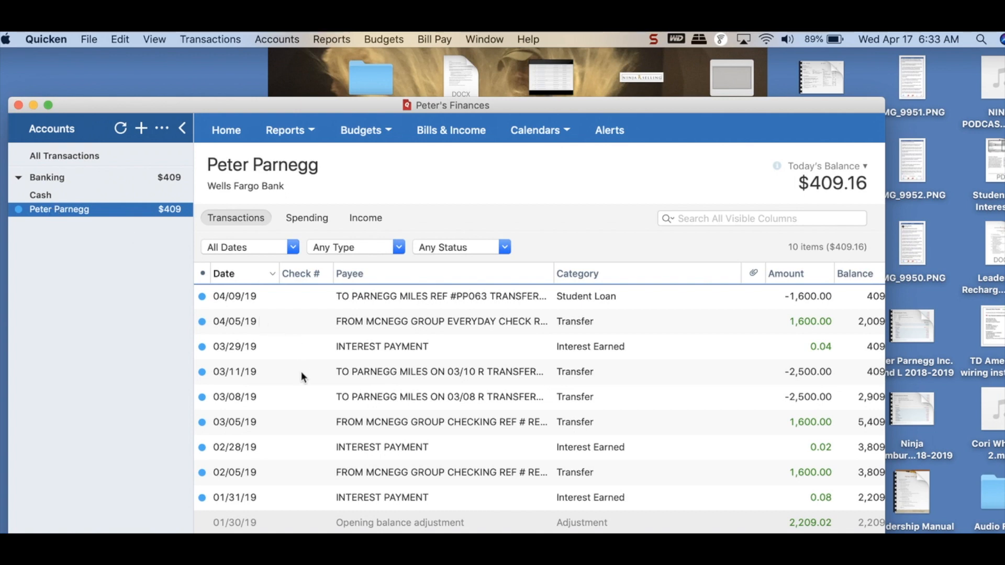
scroll(300, 372, "down", 1)
scroll(300, 371, "up", 1)
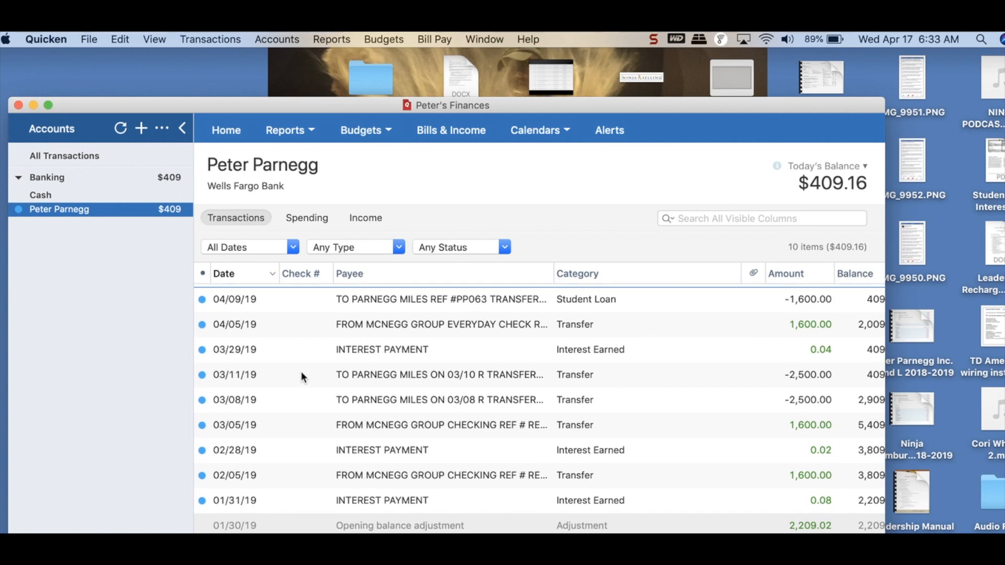
scroll(300, 371, "right", 1)
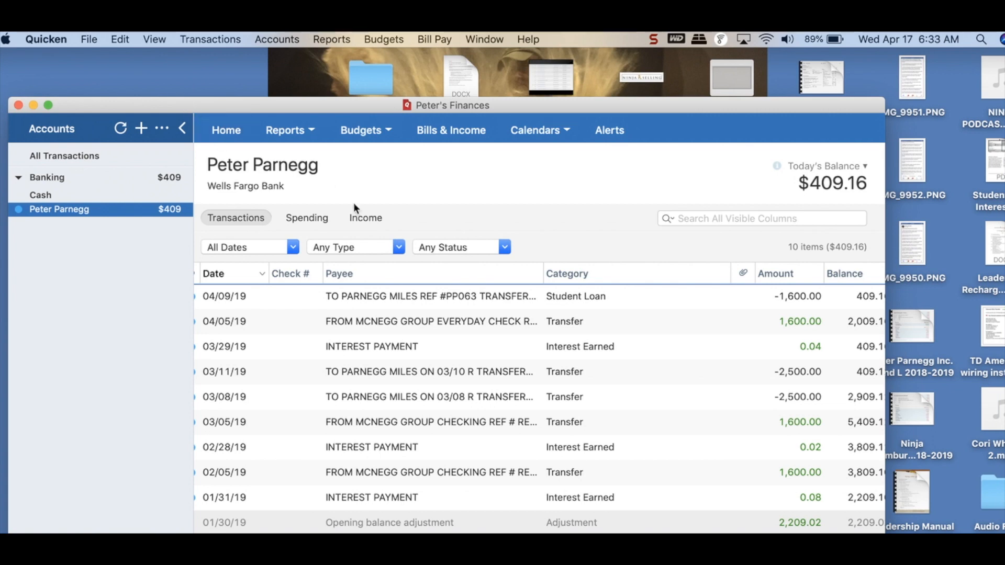
scroll(311, 366, "down", 2)
scroll(311, 367, "left", 1)
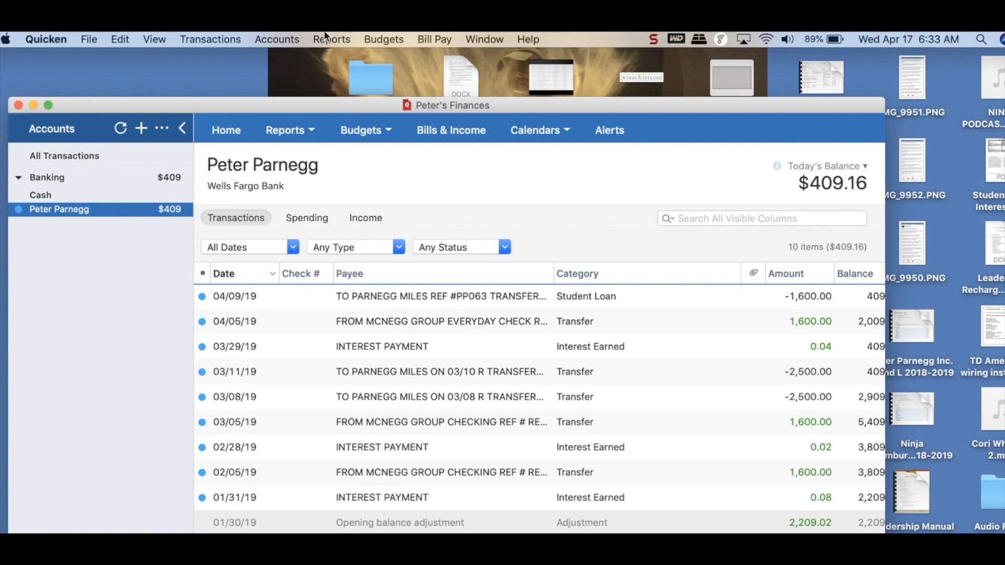
Step: Create a new transaction in the checking register with check number 1432, keeping the default date
left_click(228, 38)
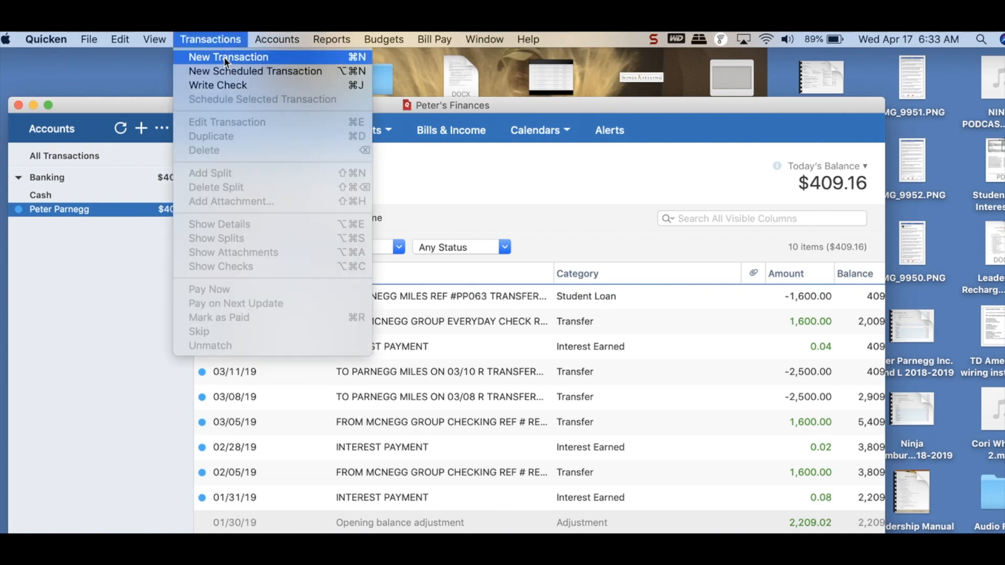
left_click(225, 58)
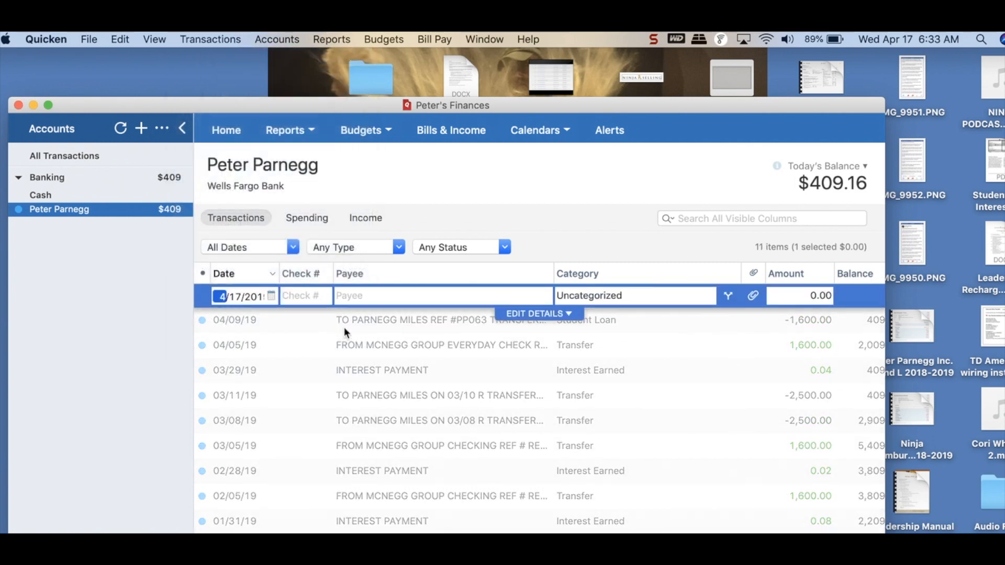
key("Tab")
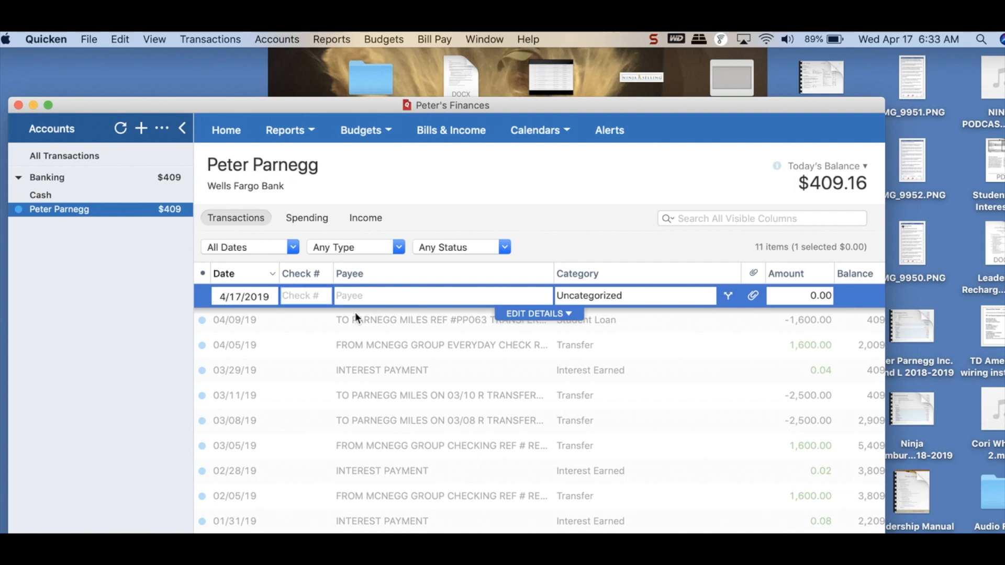
type("1432")
Step: Enter "Aarons Signs and Banners" as the payee of the new check transaction
left_click(353, 295)
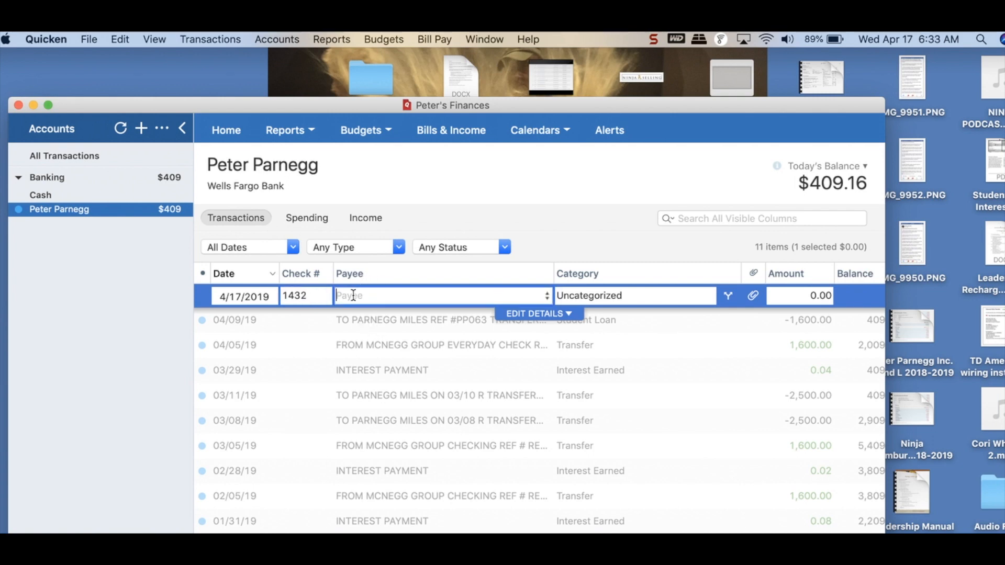
type("Aarons")
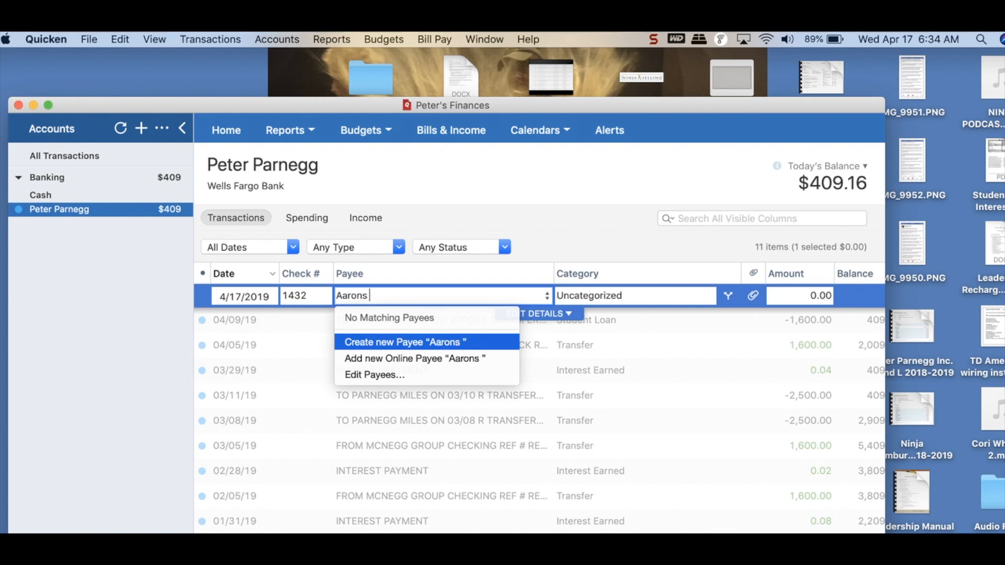
type(" Signs")
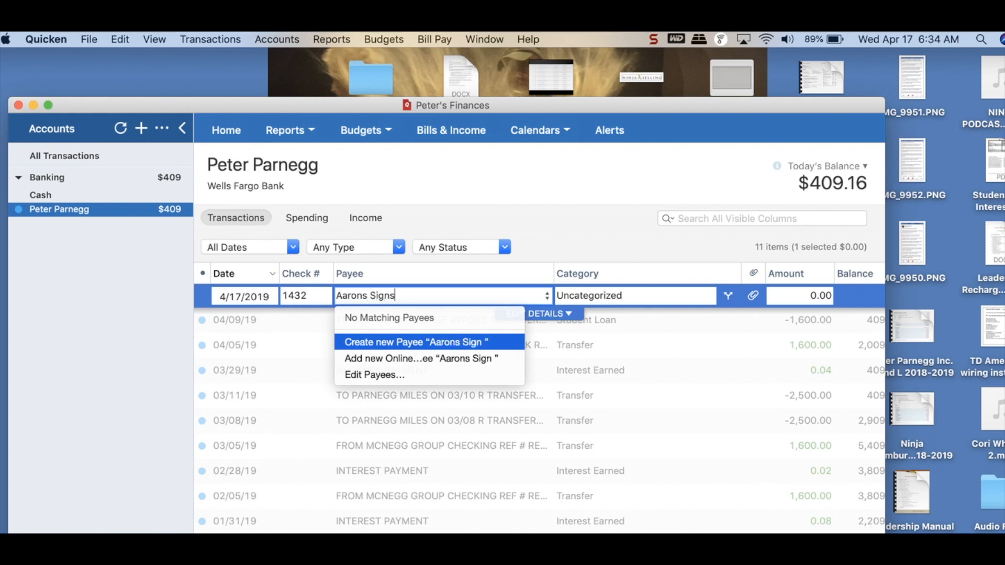
type(" and Banner")
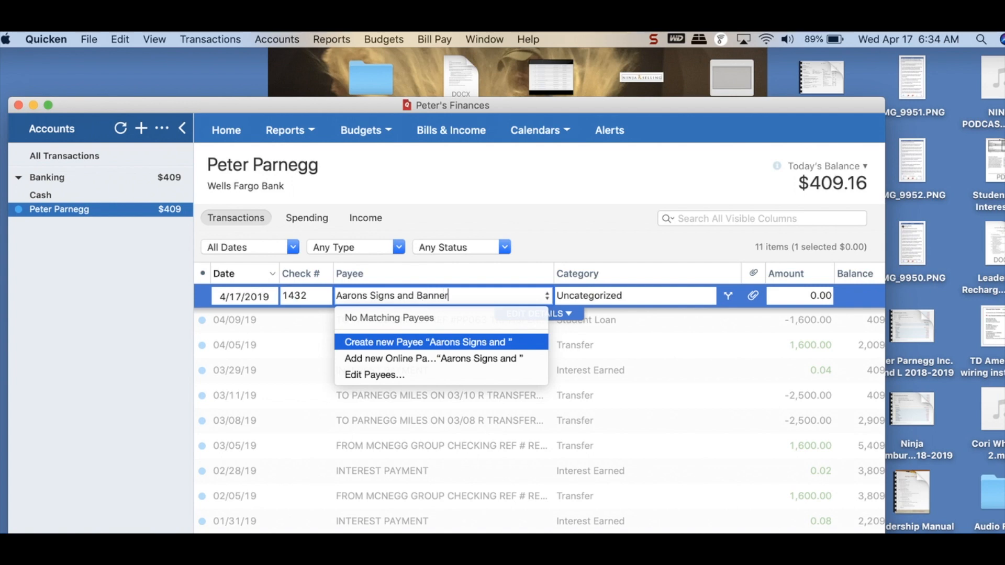
type("s")
key("Tab")
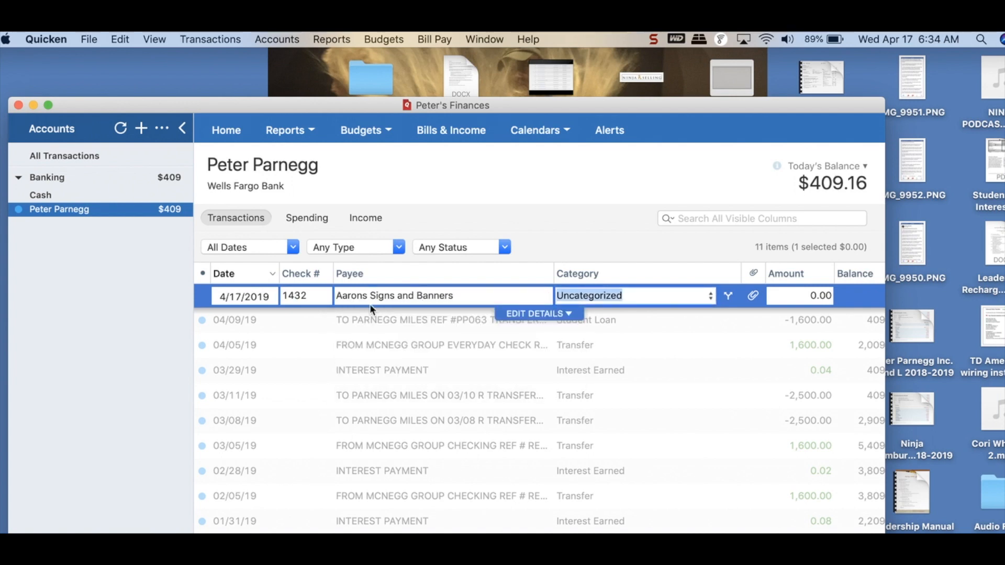
Step: Assign the Real Estate:Advertising category to the new check transaction
left_click(709, 298)
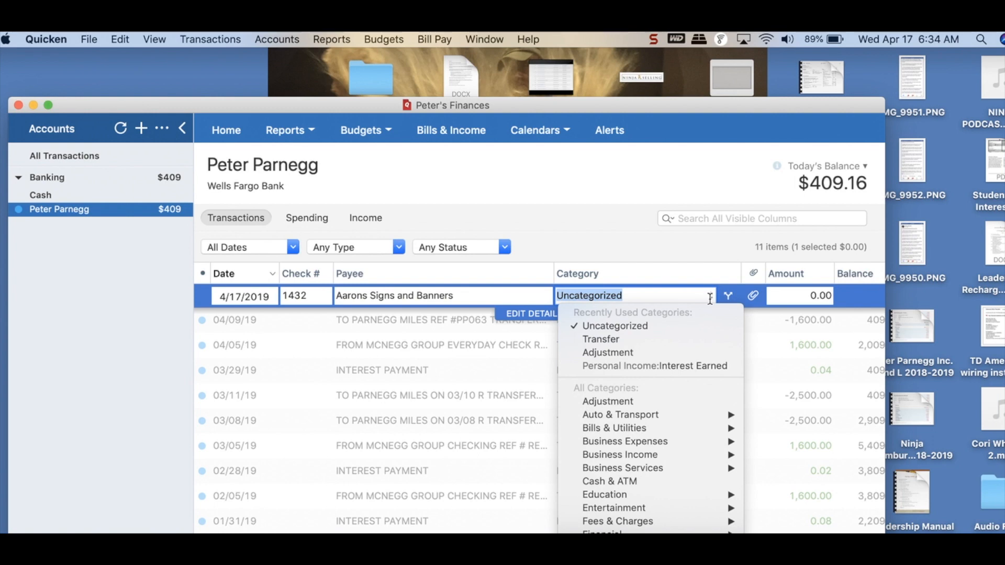
scroll(609, 413, "down", 5)
mouse_move(610, 458)
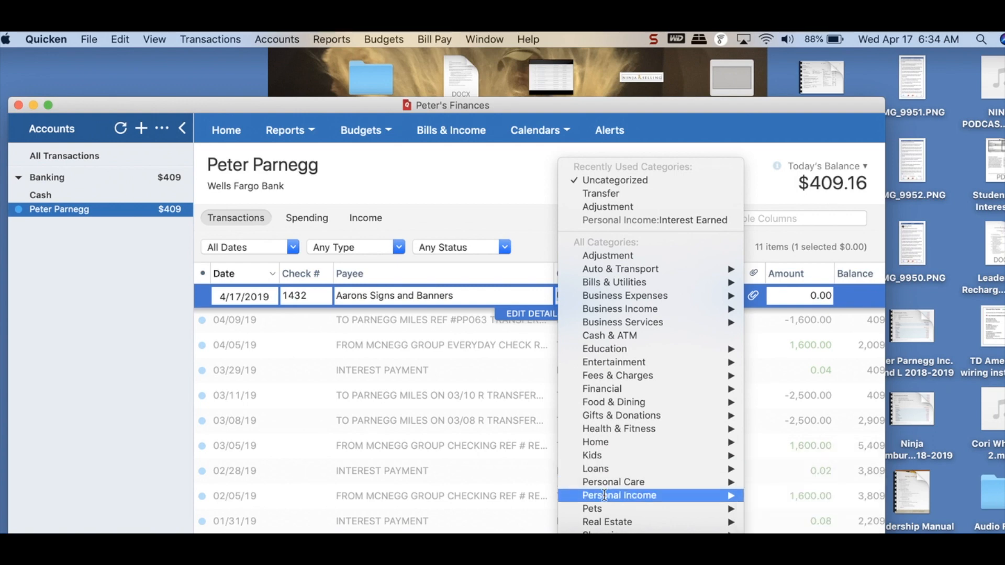
mouse_move(602, 521)
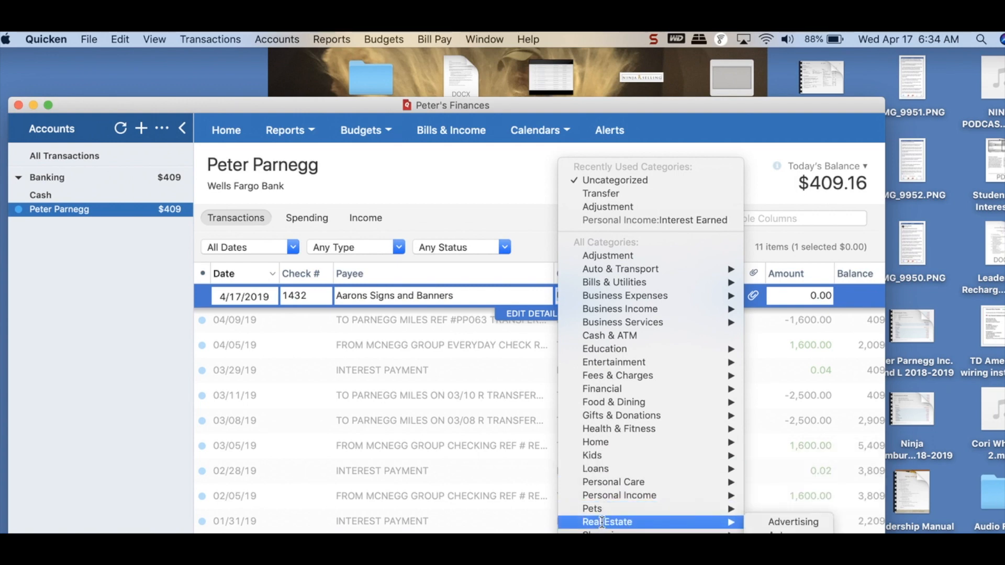
left_click(799, 523)
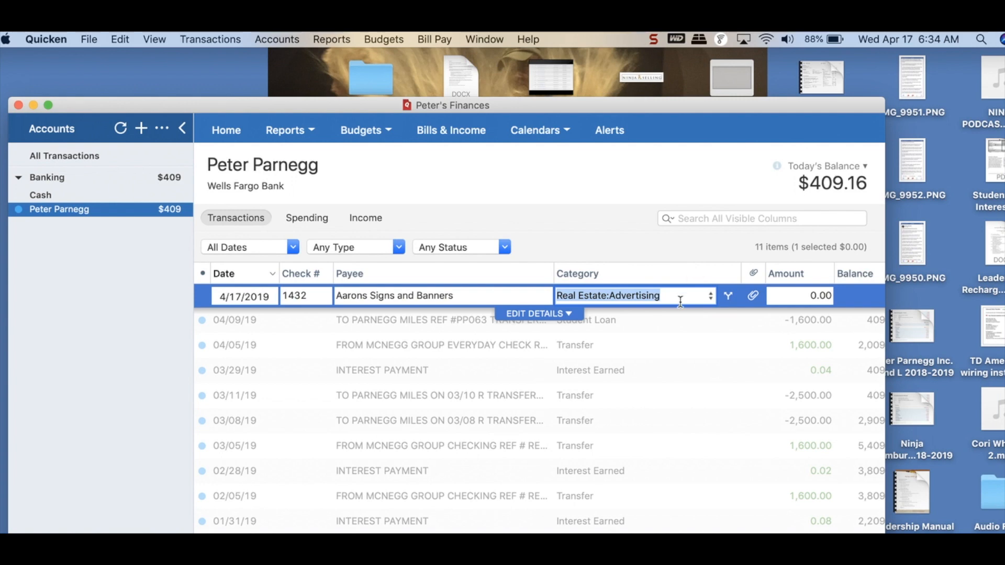
Step: Set the check's amount to 234.57 and save the transaction
left_click(798, 295)
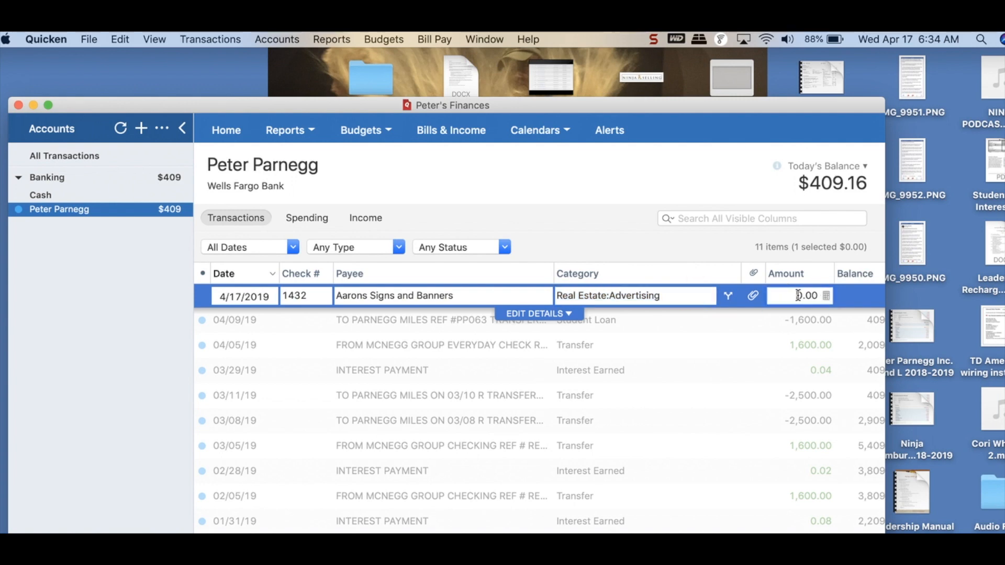
type("234.57")
key("Delete")
key("Delete")
key("Delete")
key("Delete")
key("Return")
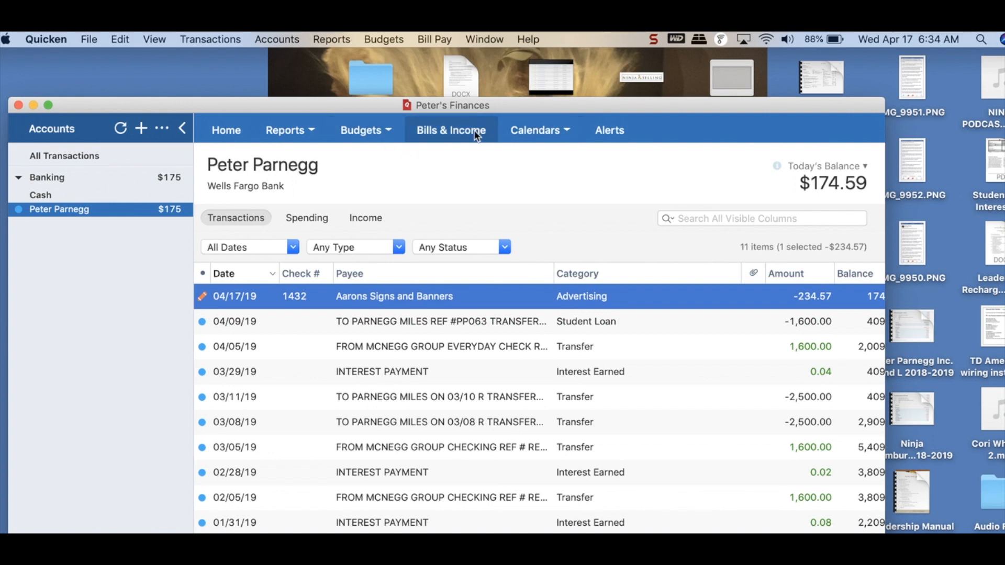
Step: Open the Category Summary report, review its income and spending categories including Real Estate, and close the finances window
left_click(306, 130)
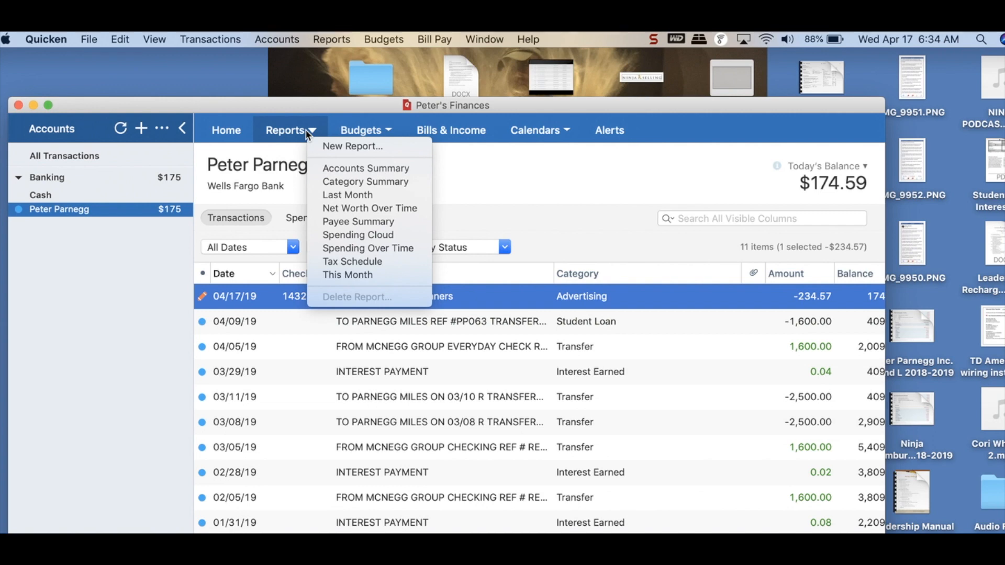
left_click(346, 181)
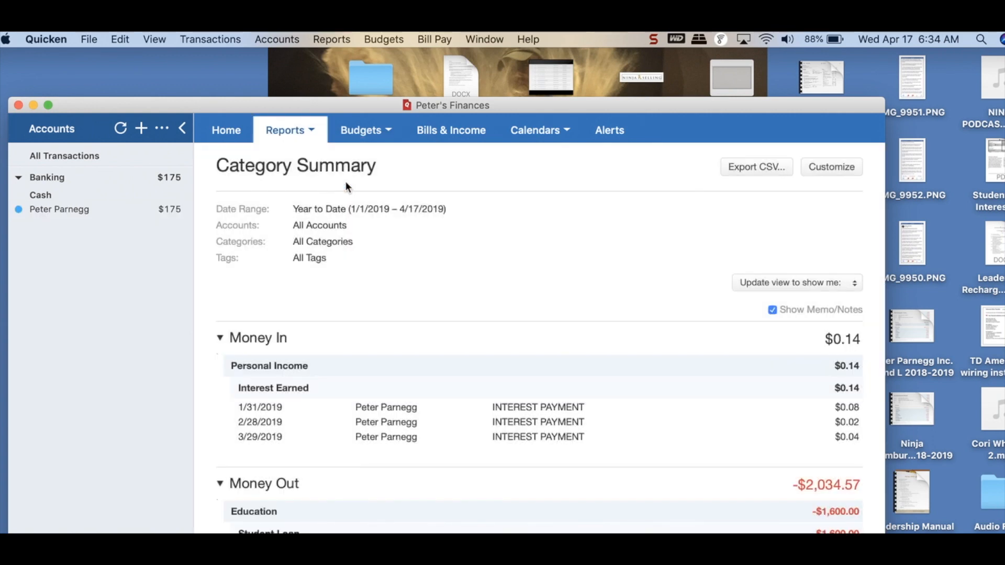
scroll(400, 343, "down", 3)
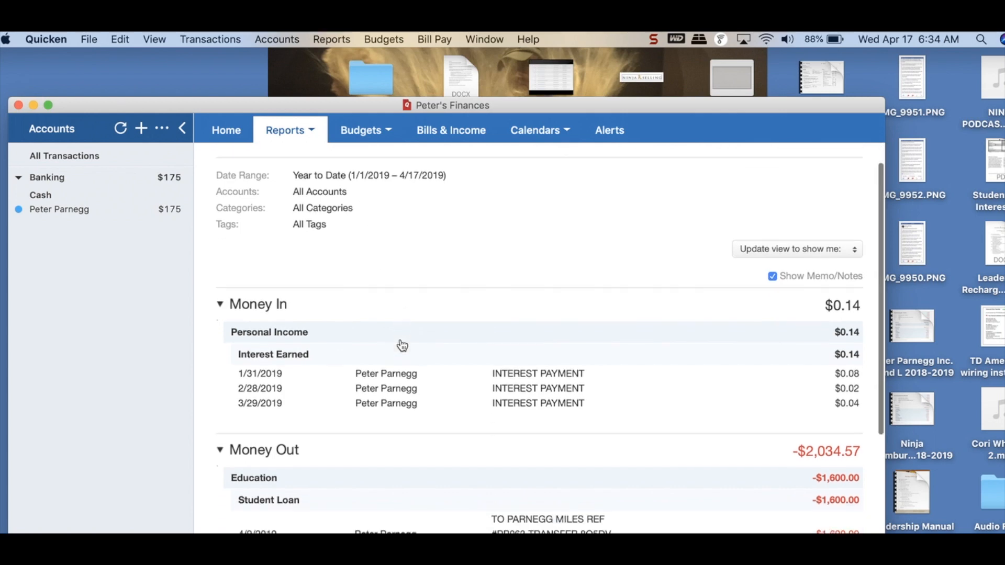
scroll(401, 346, "down", 9)
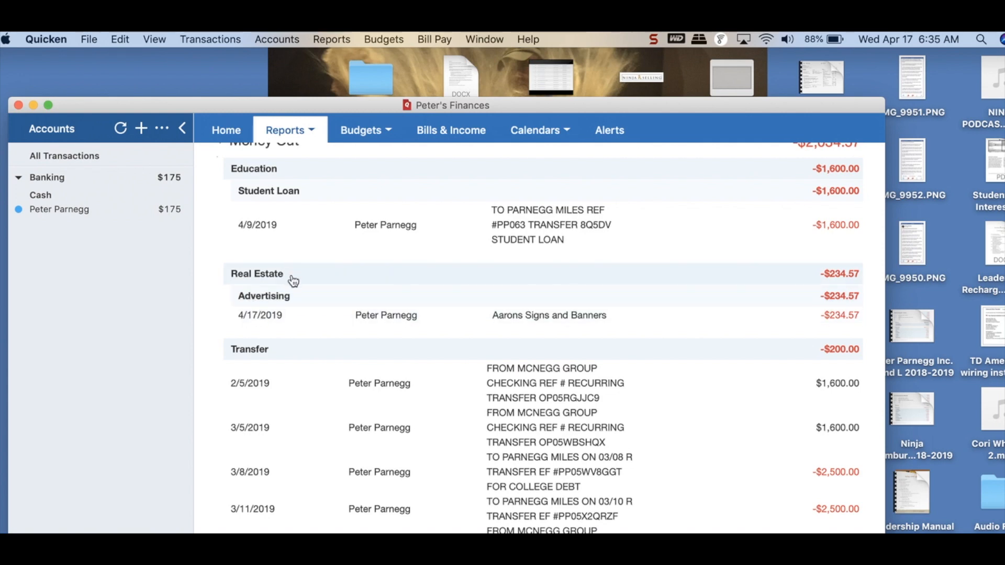
left_click(18, 105)
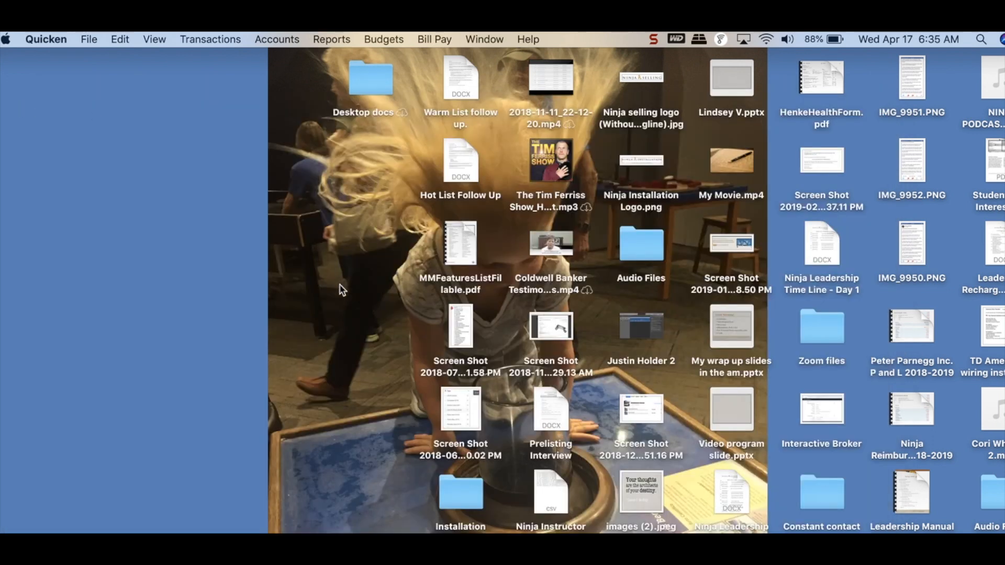